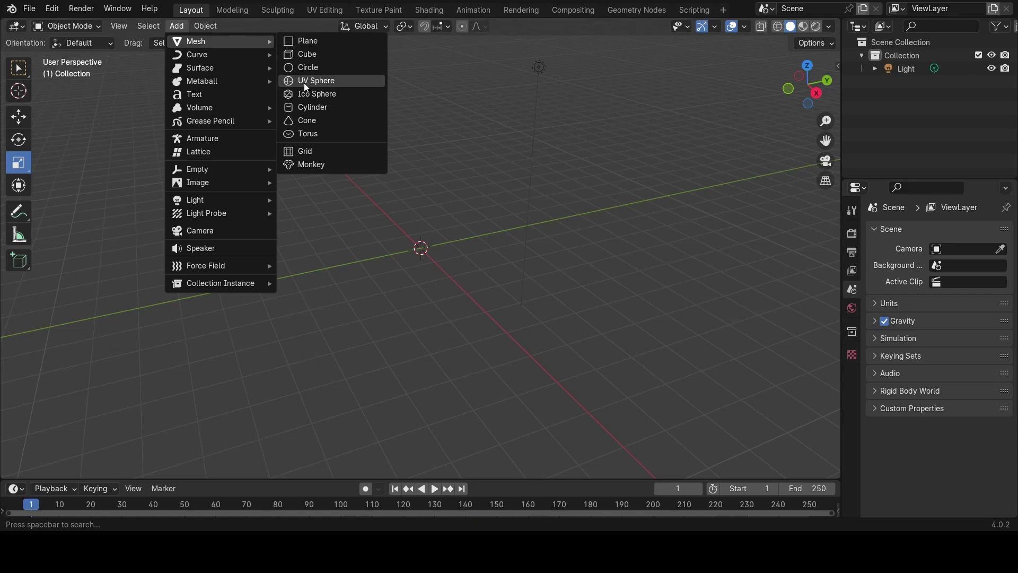
# Step: Add a UV sphere, scale it uniformly to about 3.726, and shade it smooth
pyautogui.click(305, 85)
pyautogui.moveTo(451, 238); pyautogui.dragTo(481, 249)
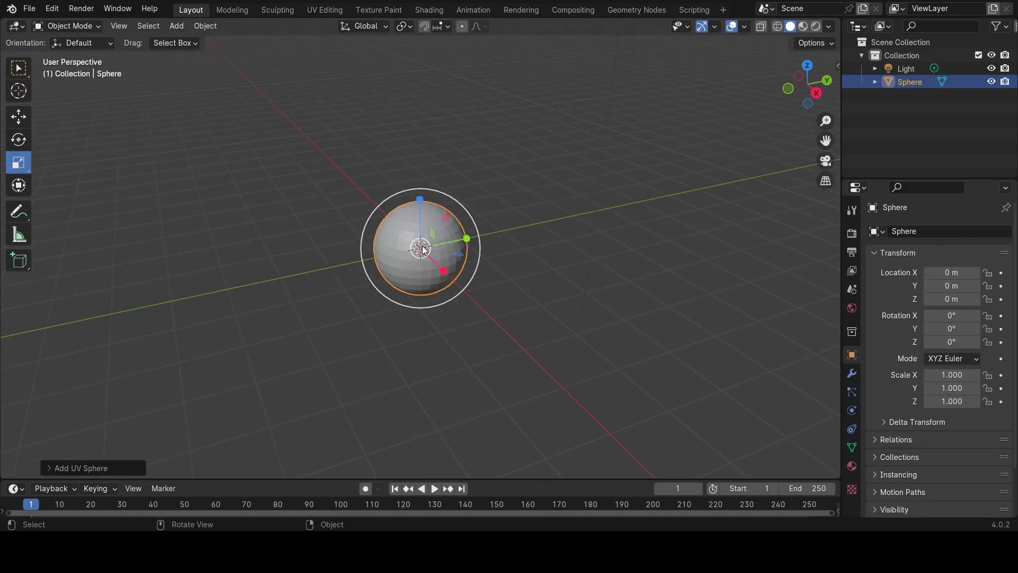
pyautogui.moveTo(423, 249); pyautogui.dragTo(399, 226)
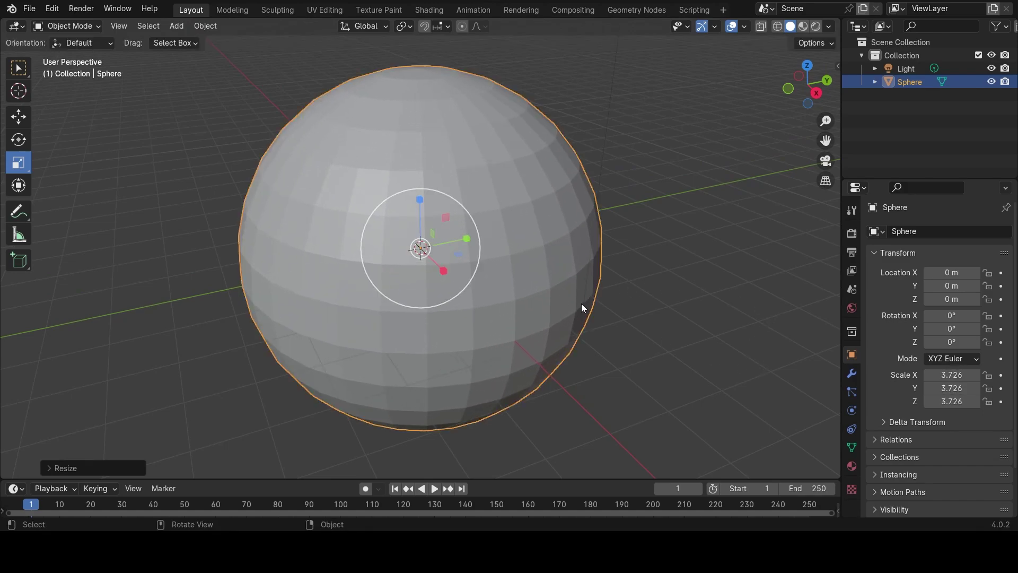
pyautogui.rightClick(508, 278)
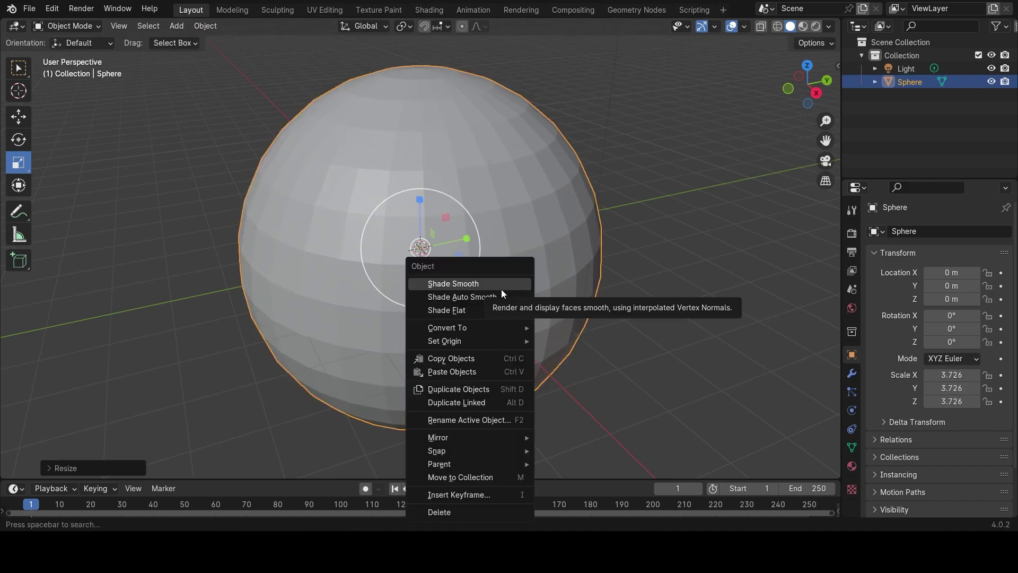
pyautogui.click(501, 287)
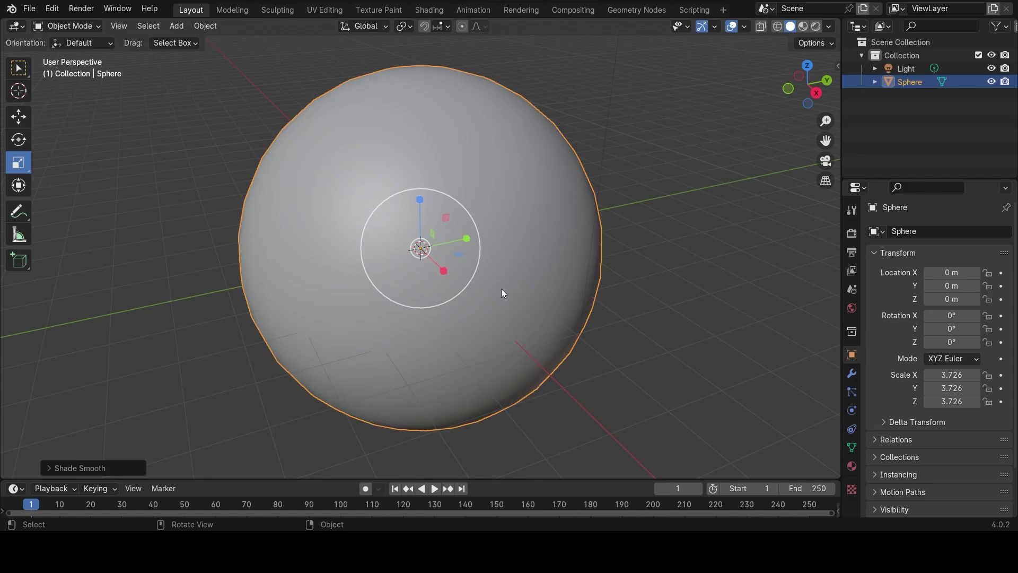
pyautogui.click(18, 116)
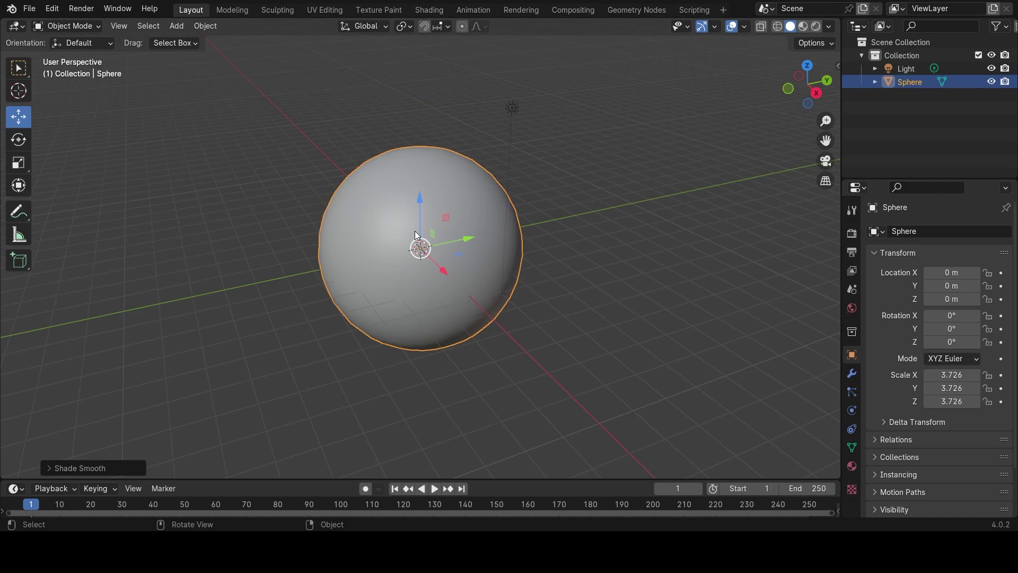
# Step: Add a second smooth-shaded UV sphere and move it to the upper left
pyautogui.click(170, 25)
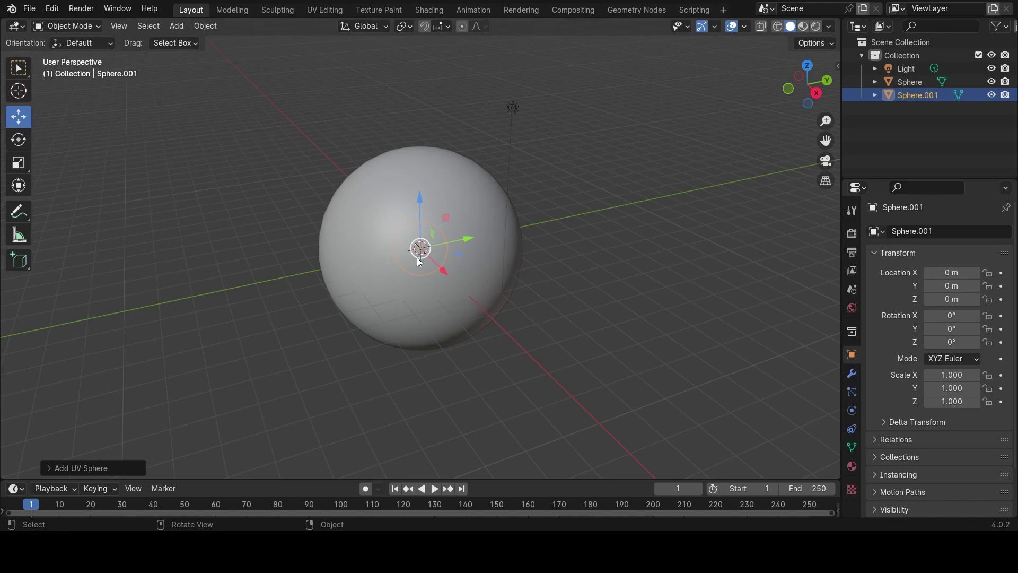
pyautogui.press('g')
pyautogui.click(237, 207)
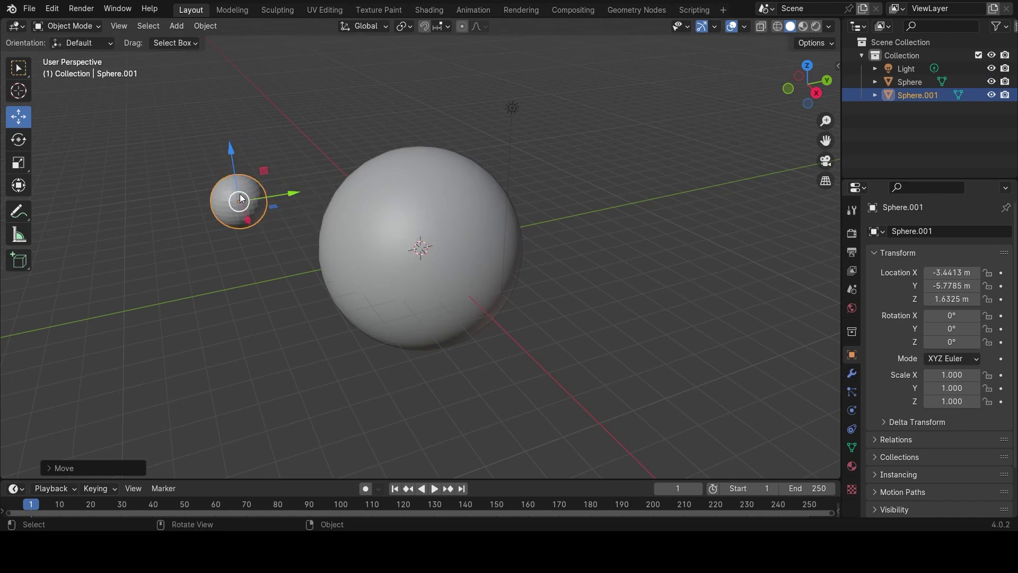
pyautogui.rightClick(240, 198)
pyautogui.click(234, 203)
pyautogui.moveTo(246, 203)
pyautogui.mouseDown()
pyautogui.moveTo(247, 288)
pyautogui.moveTo(224, 267)
pyautogui.moveTo(211, 189)
pyautogui.mouseUp()
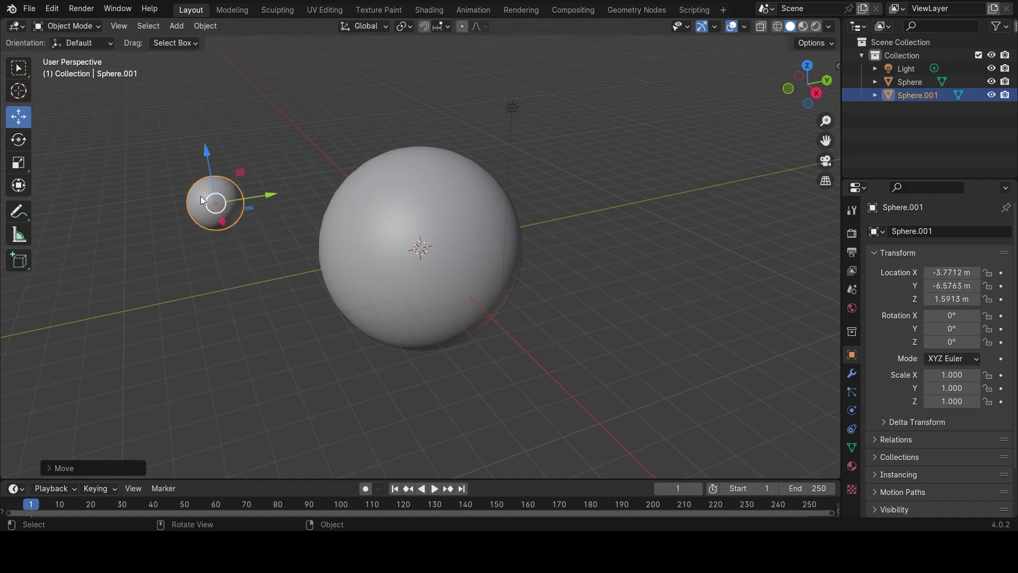
# Step: Shrink the small sphere uniformly to a scale of about 0.639
pyautogui.click(14, 169)
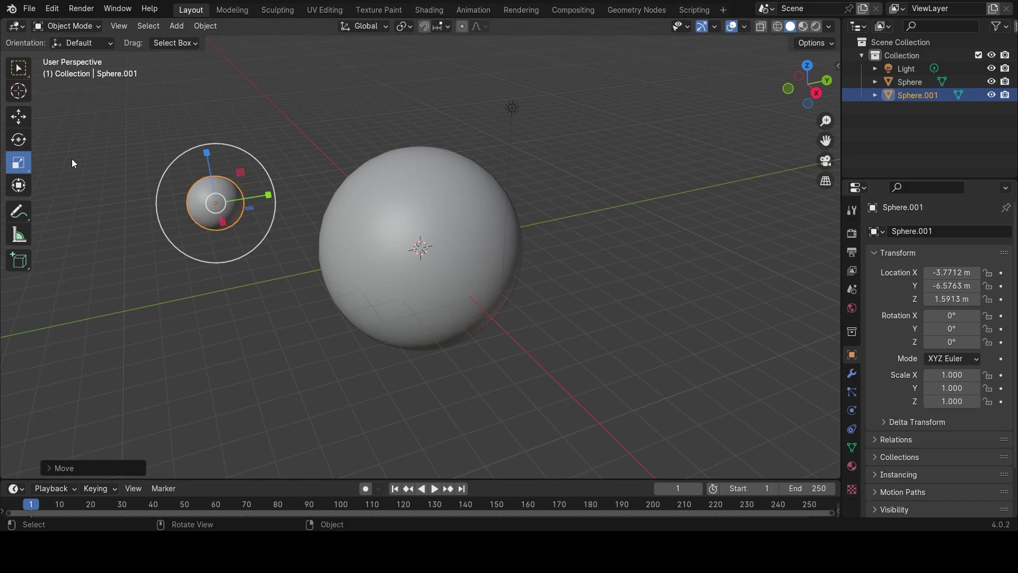
pyautogui.press('s')
pyautogui.click(198, 202)
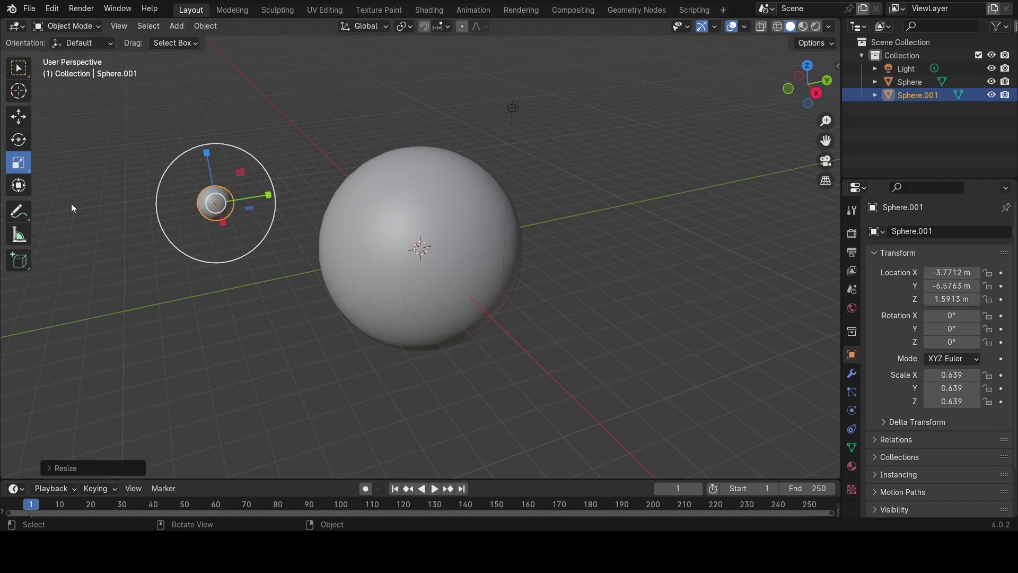
pyautogui.click(28, 112)
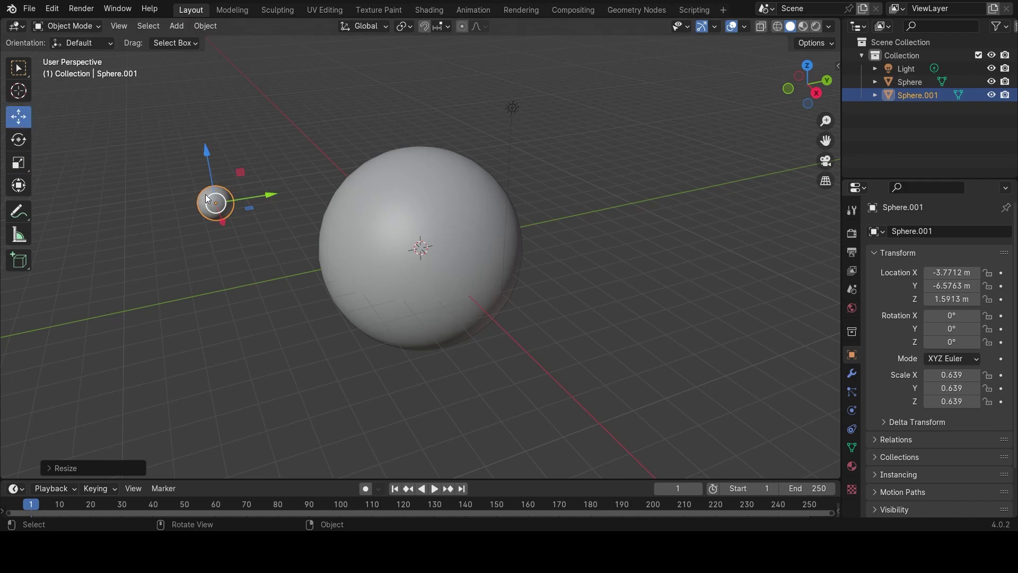
pyautogui.click(217, 205)
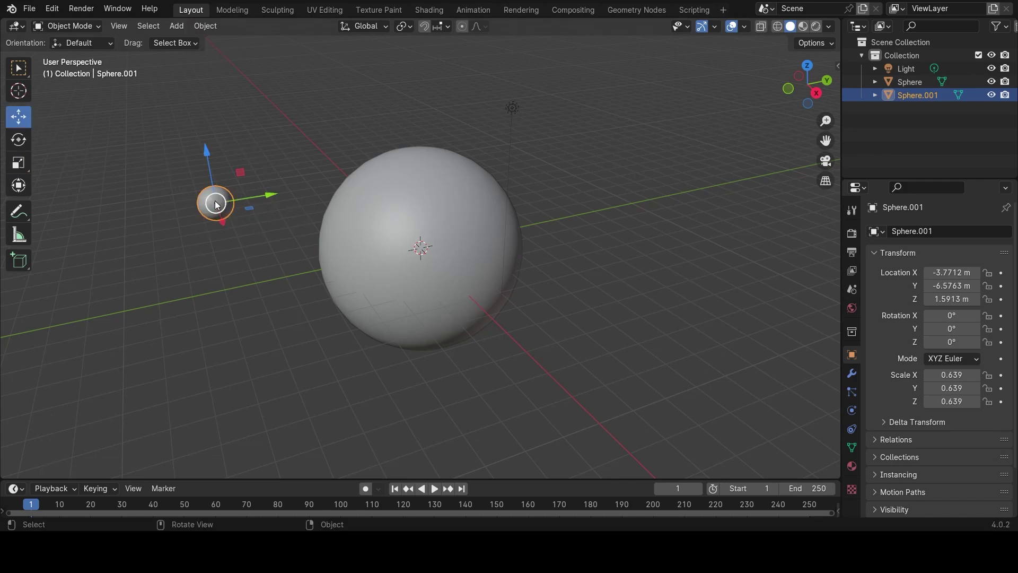
# Step: Duplicate the small sphere and place the copy beside the original
pyautogui.hotkey('shift', 'd')
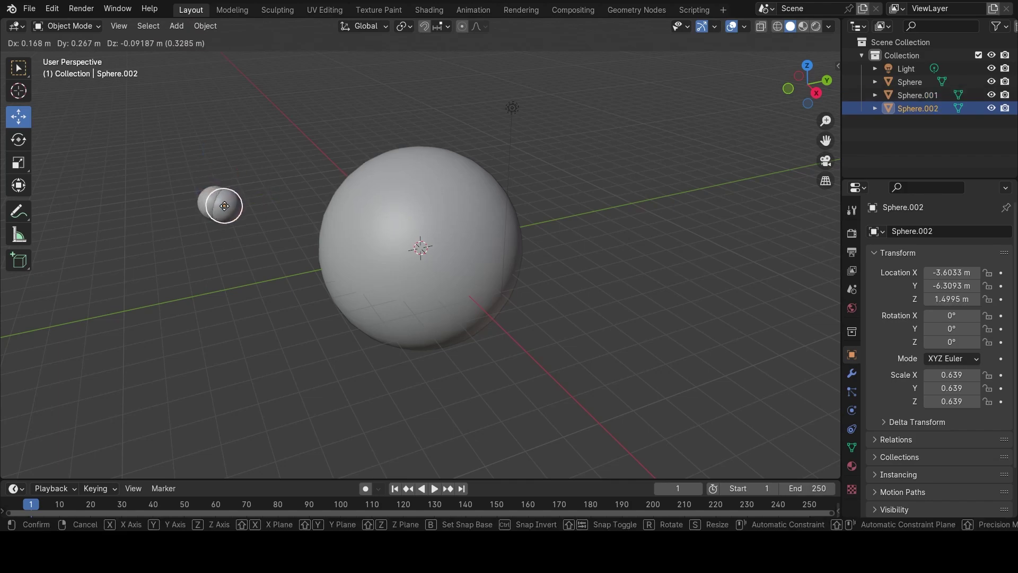
pyautogui.click(262, 207)
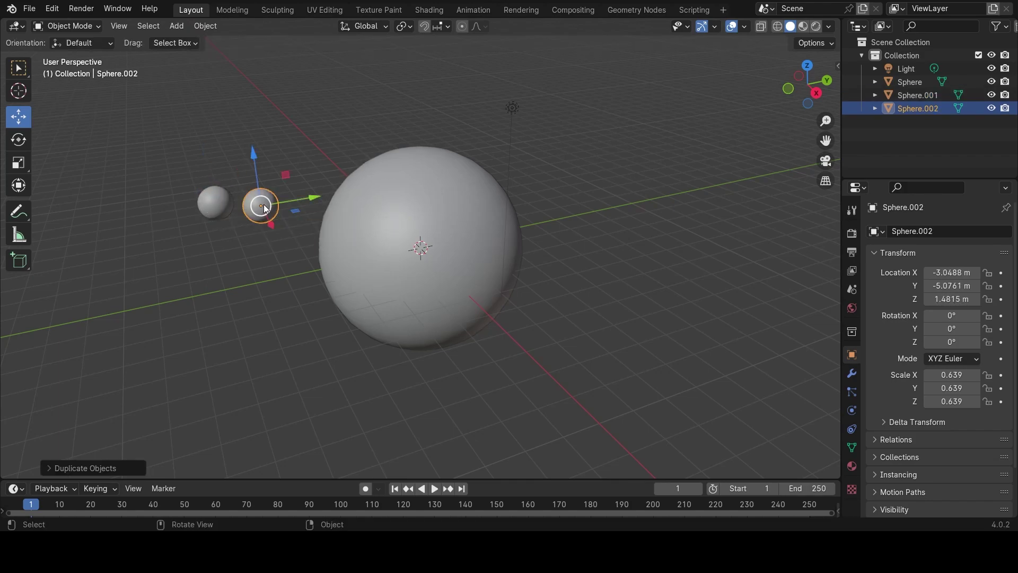
pyautogui.click(266, 209)
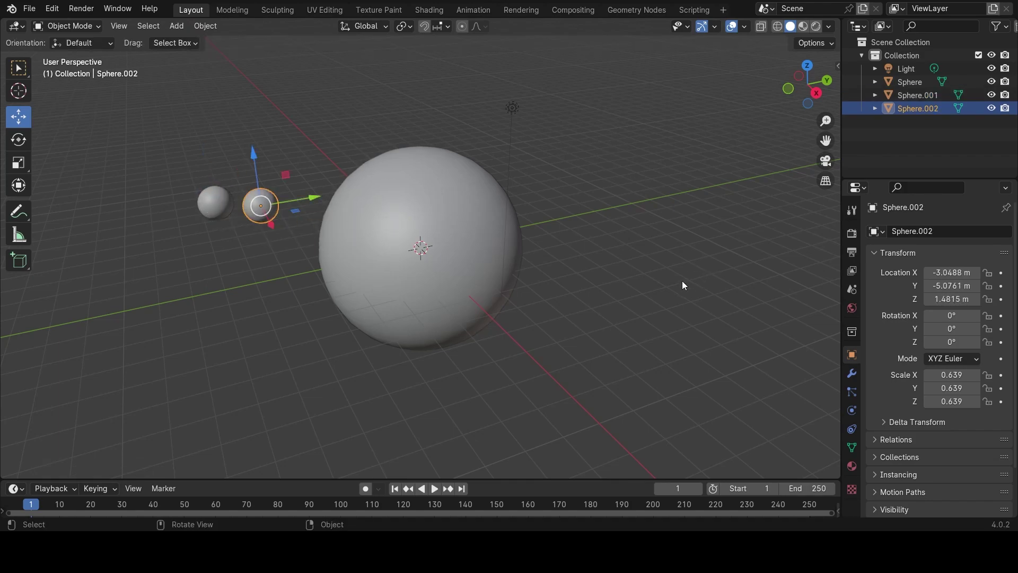
pyautogui.moveTo(683, 285); pyautogui.dragTo(746, 266, button='middle')
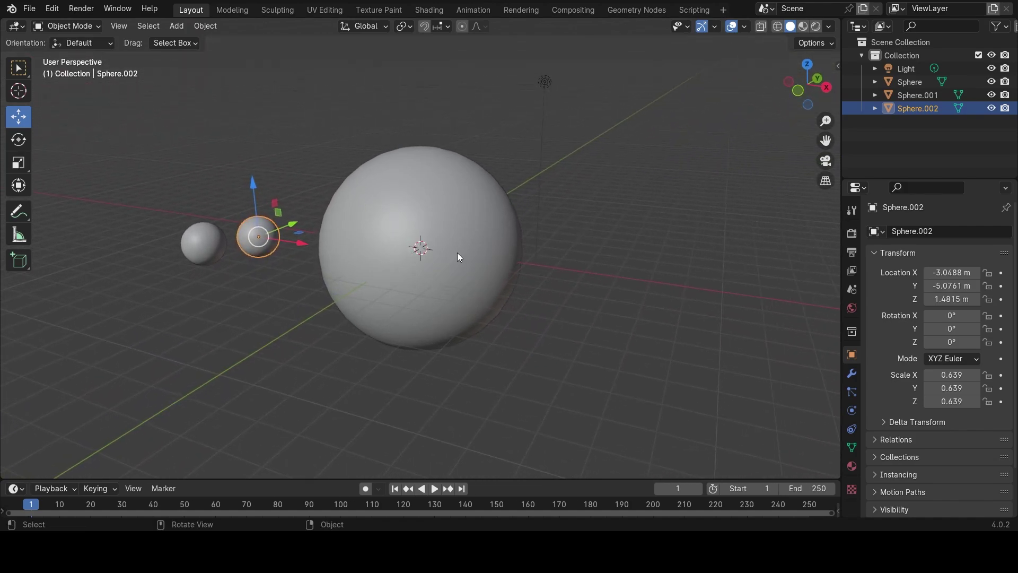
# Step: Raise the big sphere and seat both small spheres on its upper front as eyes
pyautogui.click(415, 248)
pyautogui.moveTo(422, 249); pyautogui.dragTo(399, 164)
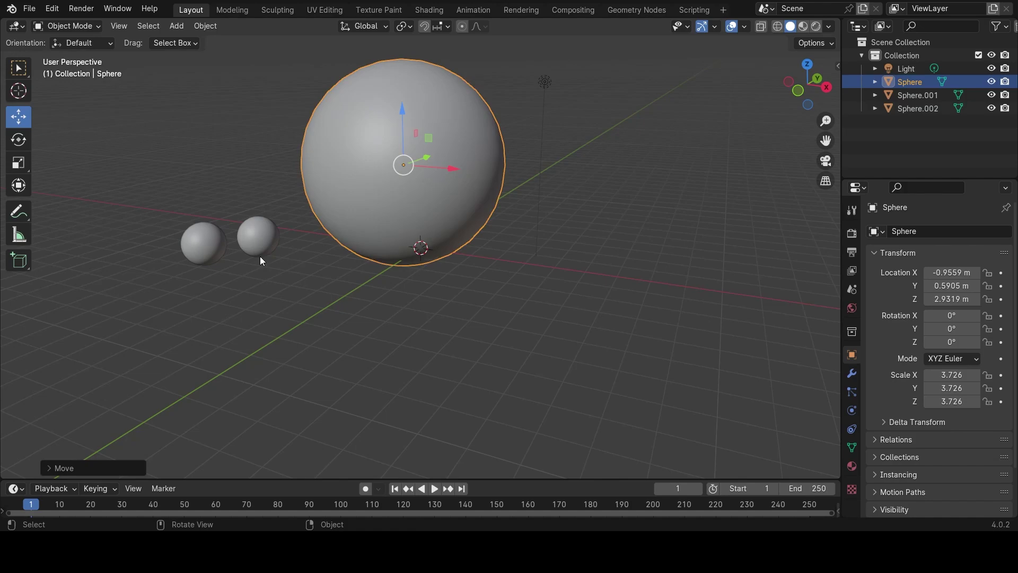
pyautogui.moveTo(252, 240)
pyautogui.mouseDown()
pyautogui.moveTo(452, 121)
pyautogui.moveTo(432, 131)
pyautogui.mouseUp()
pyautogui.moveTo(562, 276)
pyautogui.mouseDown(button='middle')
pyautogui.moveTo(621, 253)
pyautogui.moveTo(708, 279)
pyautogui.moveTo(634, 324)
pyautogui.mouseUp(button='middle')
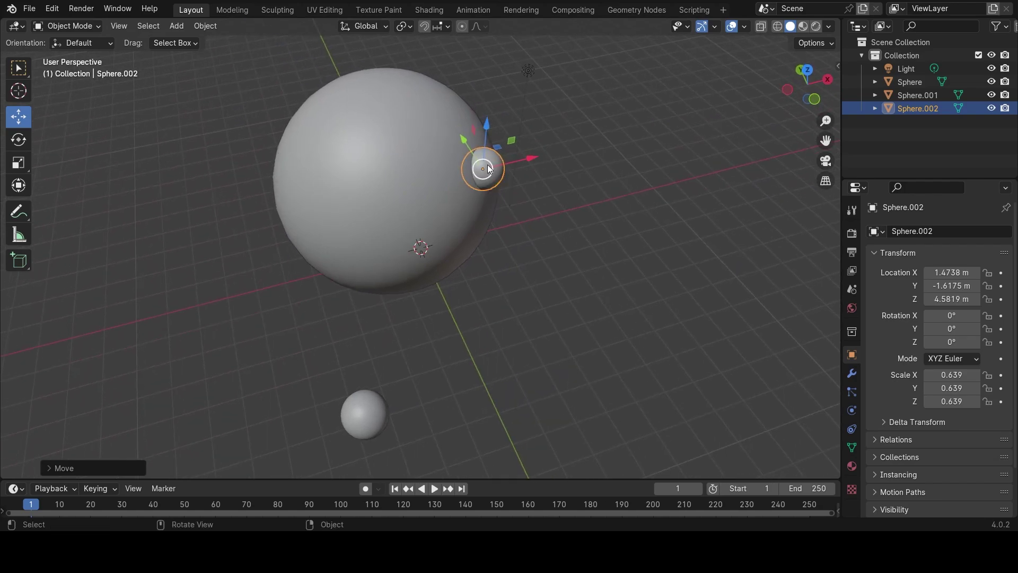
pyautogui.moveTo(487, 164); pyautogui.dragTo(476, 175)
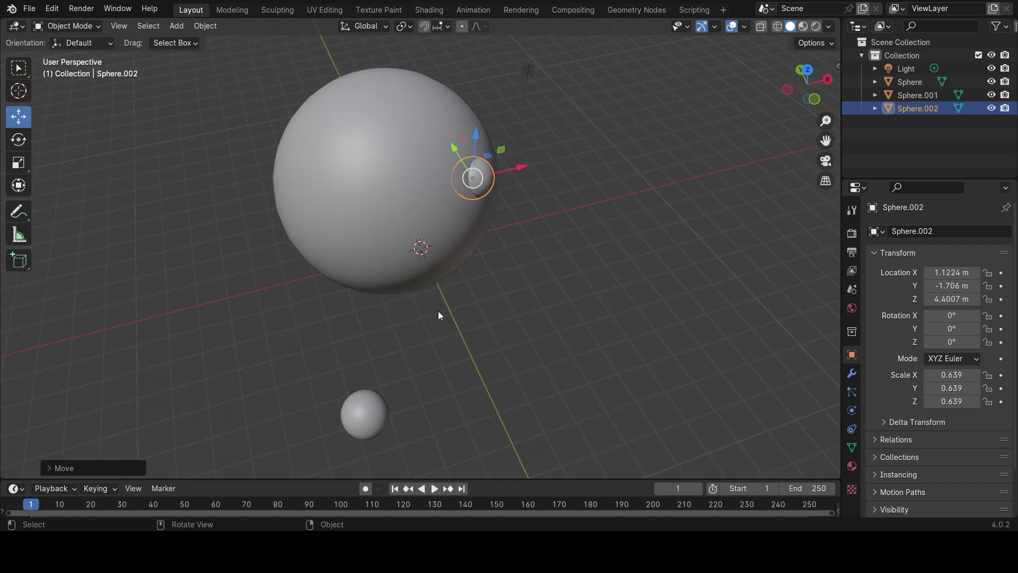
pyautogui.click(358, 402)
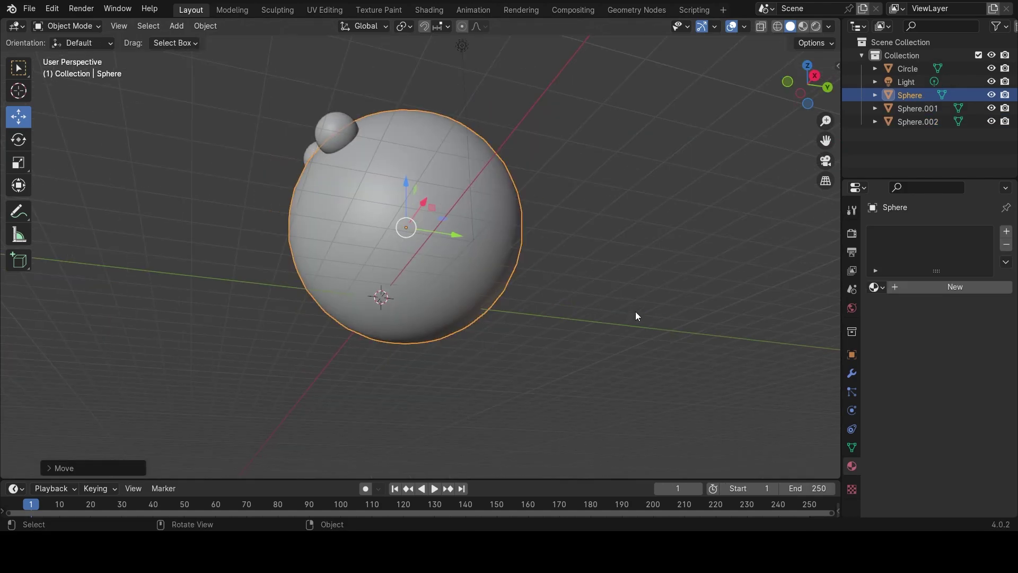
pyautogui.moveTo(636, 316)
pyautogui.mouseDown(button='middle')
pyautogui.moveTo(743, 388)
pyautogui.moveTo(344, 242)
pyautogui.mouseUp(button='middle')
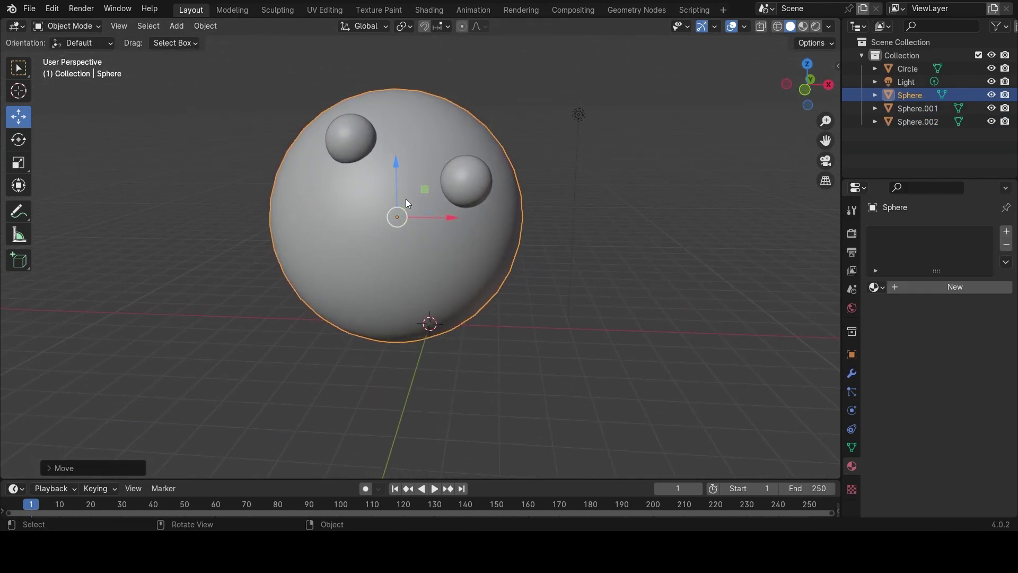
# Step: Add a circle mesh and move it off to the right of the head
pyautogui.click(543, 381)
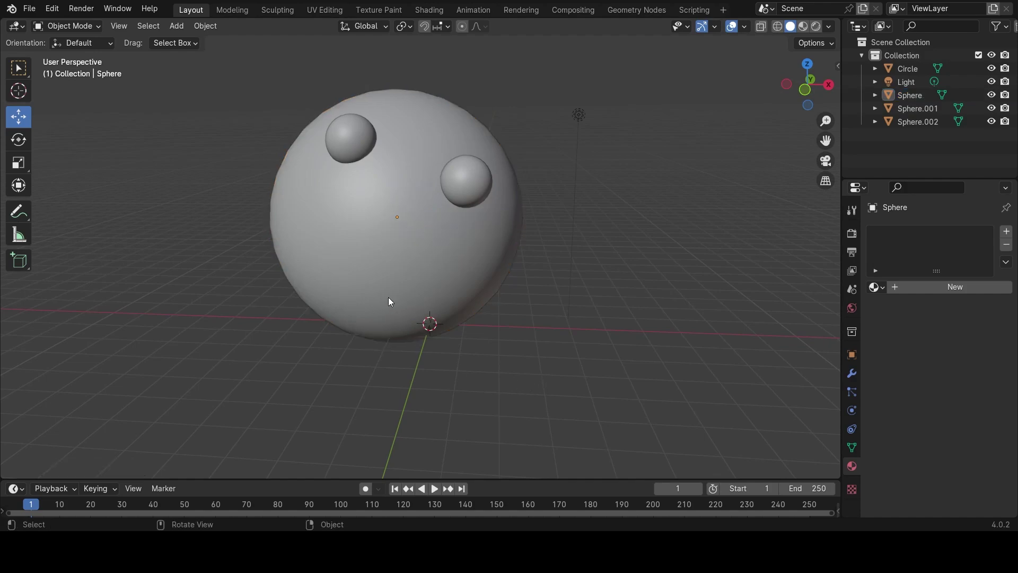
pyautogui.click(178, 28)
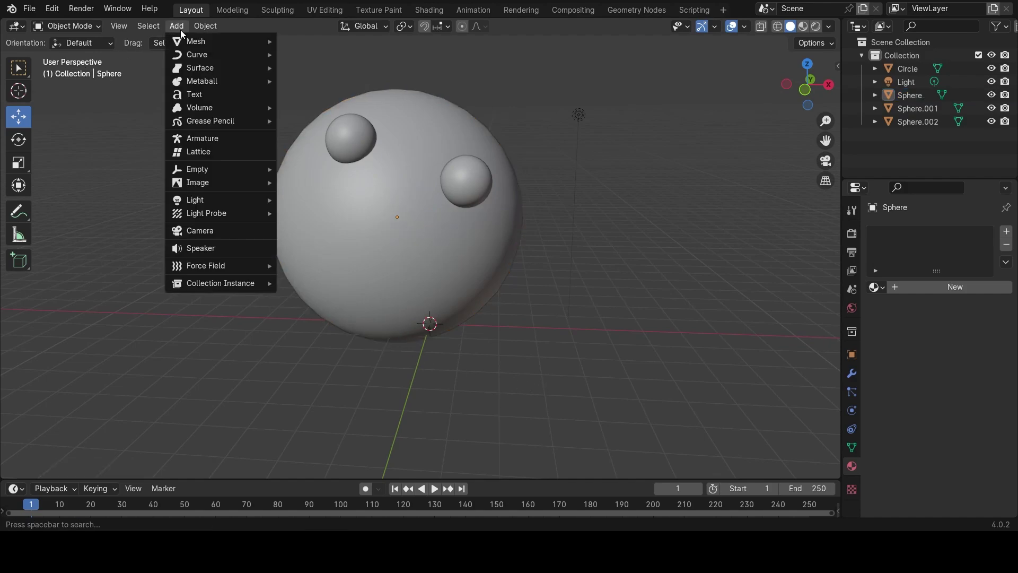
pyautogui.moveTo(196, 41)
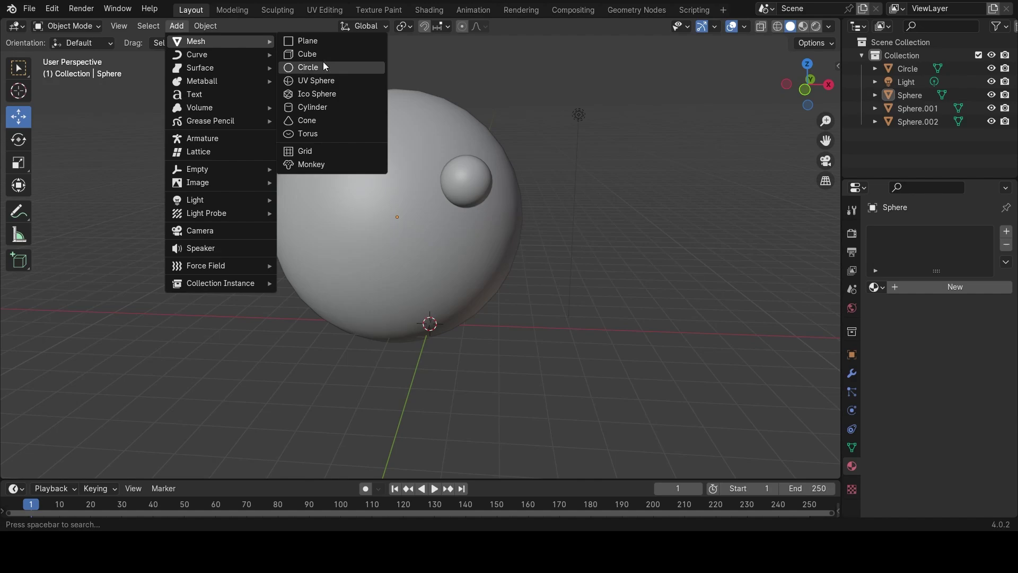
pyautogui.click(332, 66)
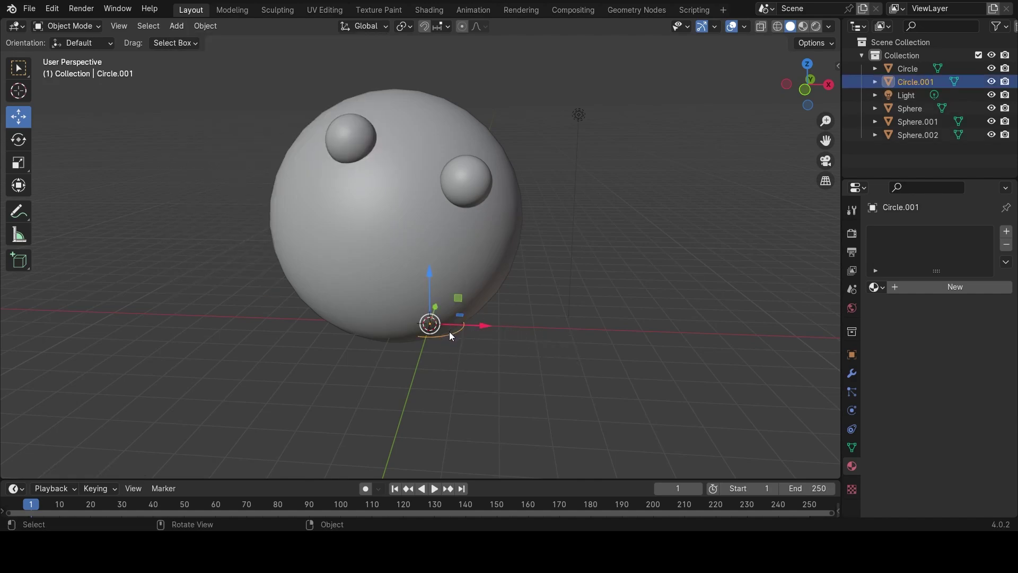
pyautogui.moveTo(450, 332); pyautogui.dragTo(657, 339)
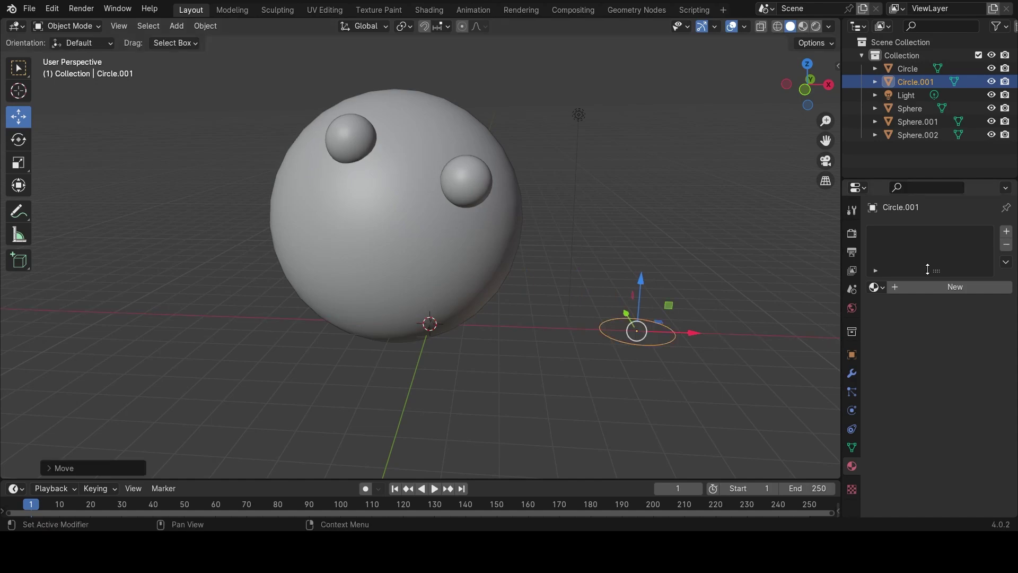
# Step: Give the circle a new non-node material with a black base colour (value 0)
pyautogui.click(906, 284)
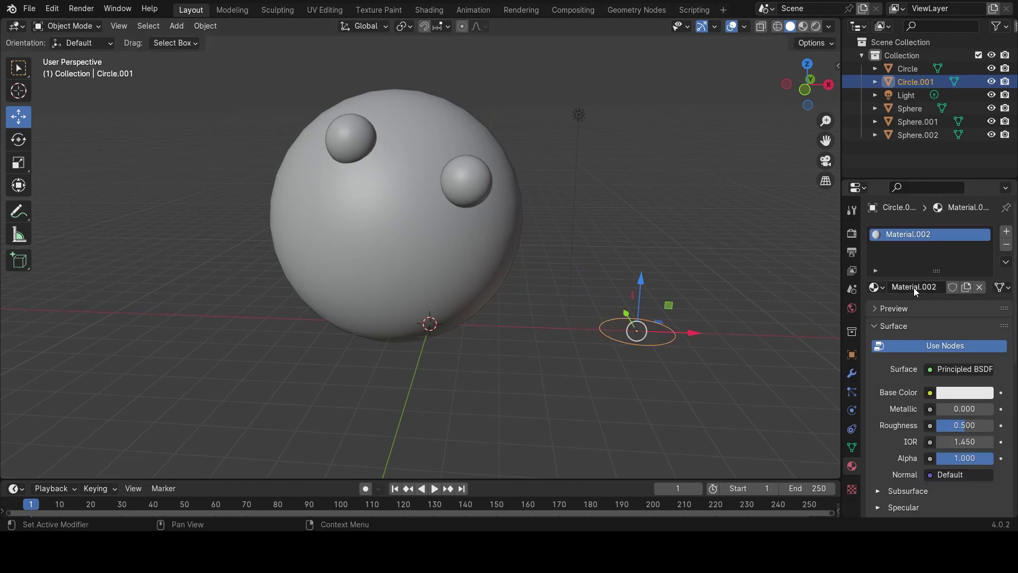
pyautogui.click(942, 395)
pyautogui.click(907, 346)
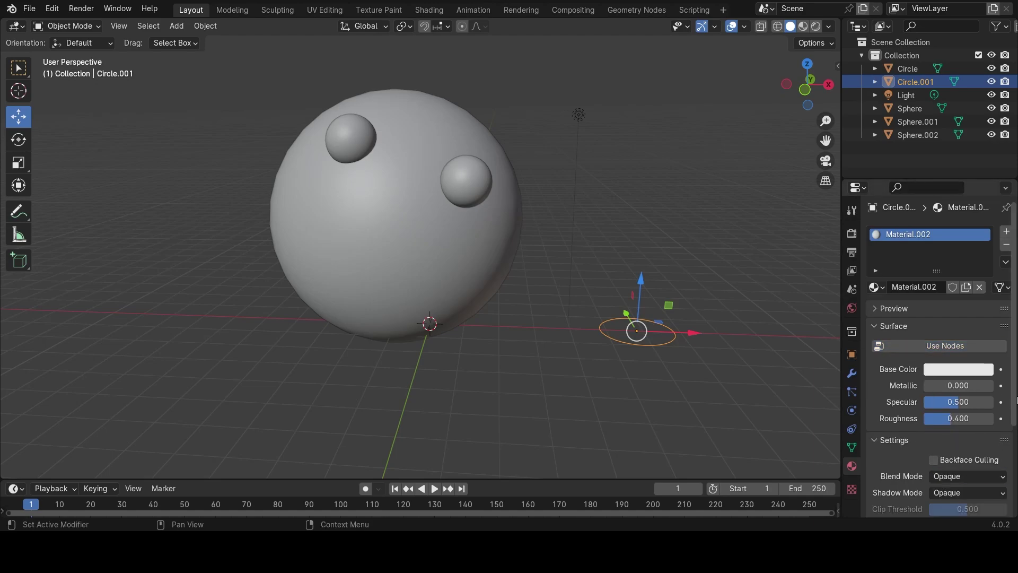
pyautogui.click(975, 369)
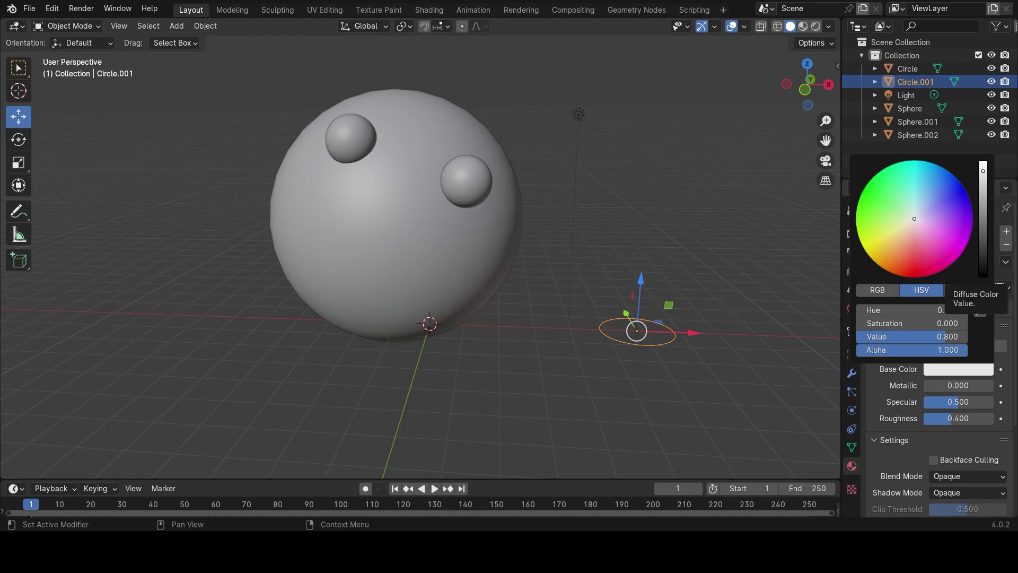
pyautogui.click(982, 275)
pyautogui.click(681, 371)
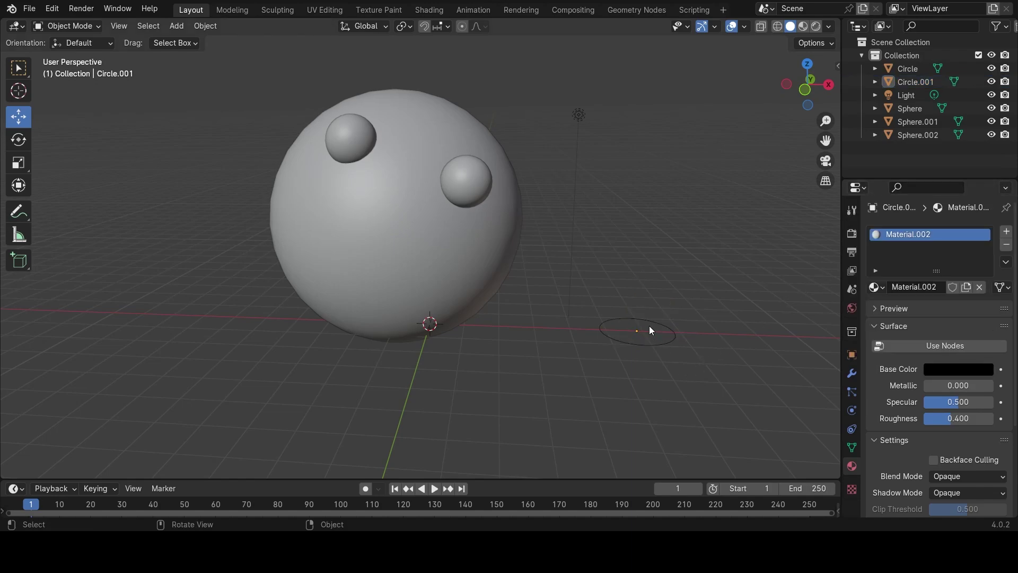
# Step: Move the black circle onto the front of the head sphere
pyautogui.click(639, 326)
pyautogui.moveTo(638, 333)
pyautogui.mouseDown()
pyautogui.moveTo(143, 223)
pyautogui.moveTo(409, 214)
pyautogui.moveTo(400, 186)
pyautogui.moveTo(295, 211)
pyautogui.moveTo(289, 234)
pyautogui.mouseUp()
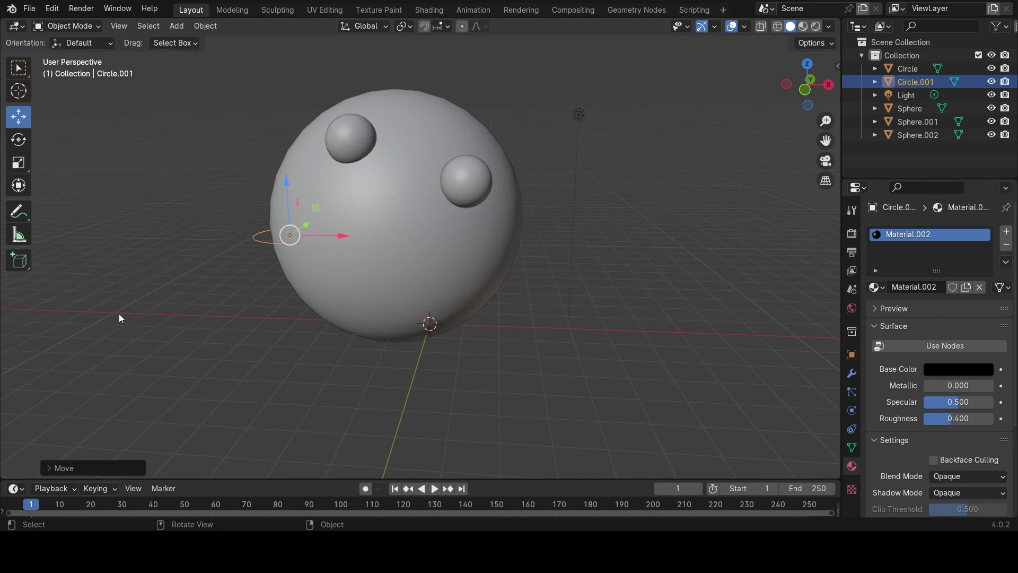
pyautogui.moveTo(549, 408)
pyautogui.mouseDown(button='middle')
pyautogui.moveTo(664, 415)
pyautogui.moveTo(653, 418)
pyautogui.mouseUp(button='middle')
pyautogui.click(653, 418)
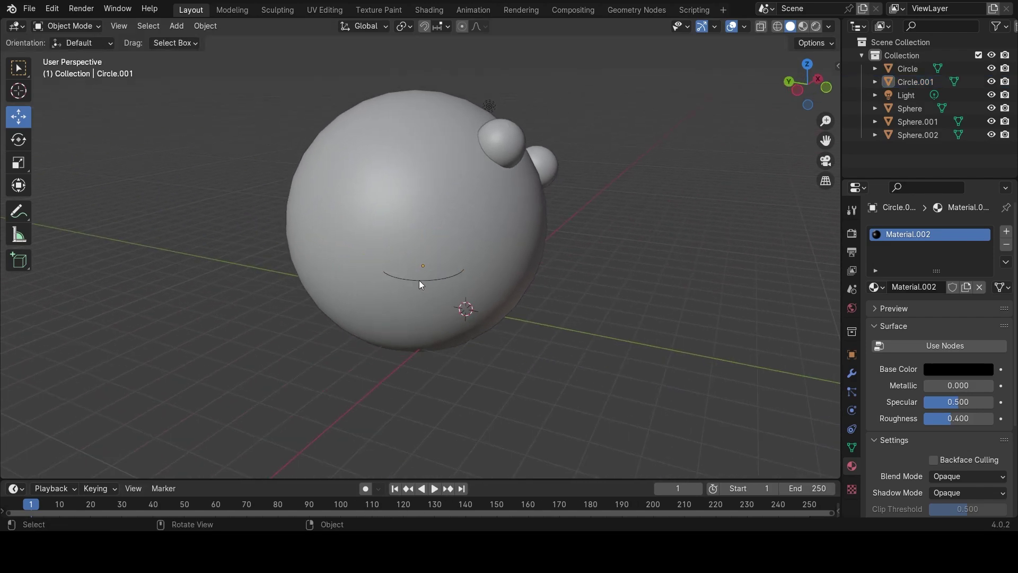
pyautogui.click(451, 274)
pyautogui.keyDown('shift'); pyautogui.click(437, 275); pyautogui.keyUp('shift')
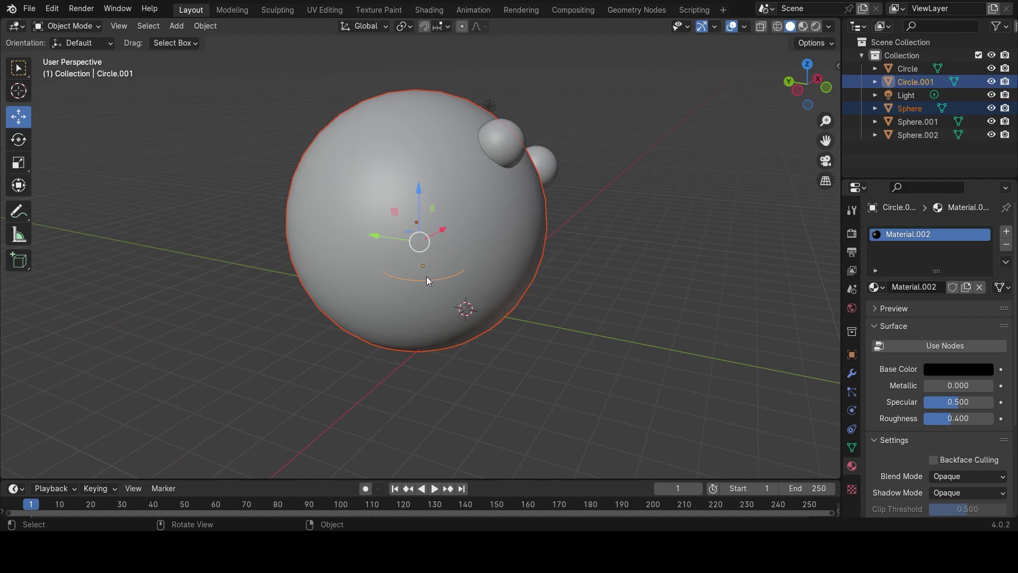
pyautogui.click(427, 279)
pyautogui.click(431, 278)
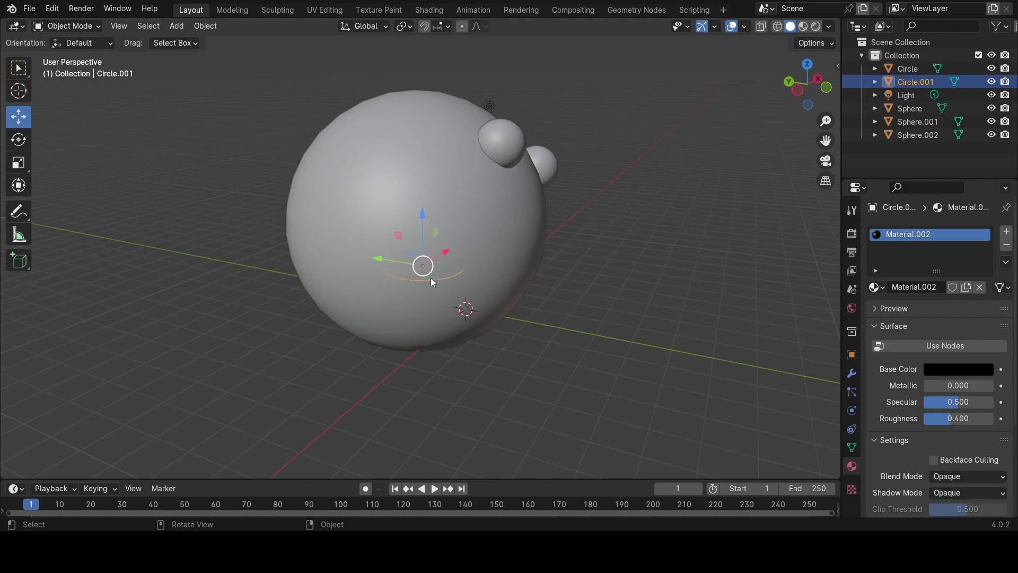
pyautogui.press('g')
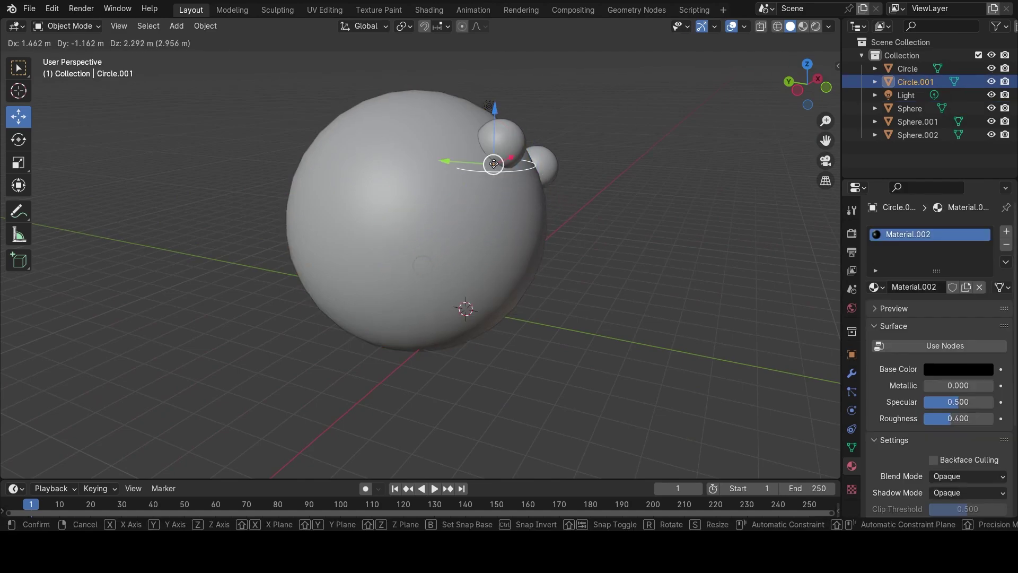
pyautogui.click(537, 208)
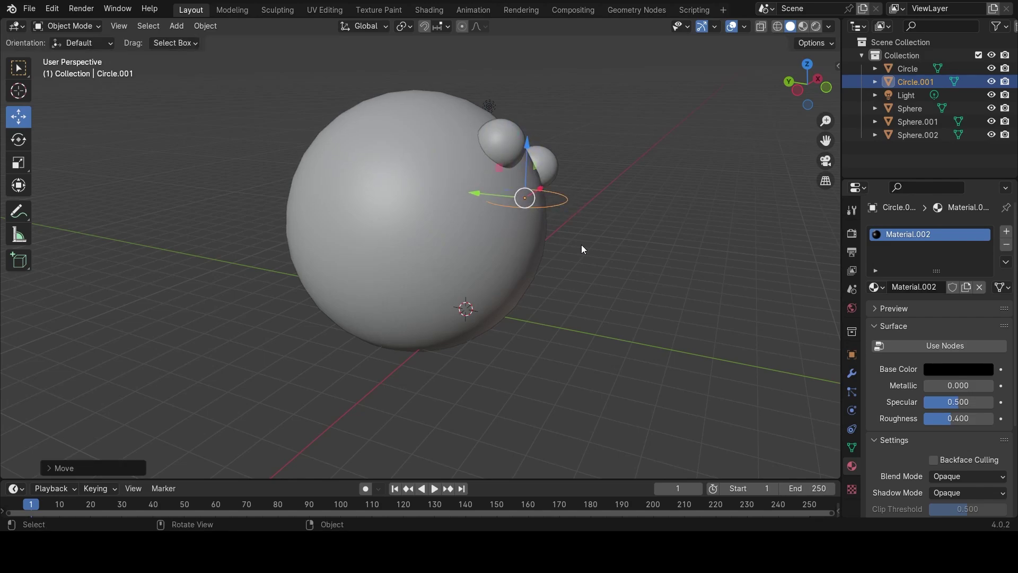
pyautogui.moveTo(581, 244)
pyautogui.mouseDown(button='middle')
pyautogui.moveTo(562, 269)
pyautogui.moveTo(579, 281)
pyautogui.mouseUp(button='middle')
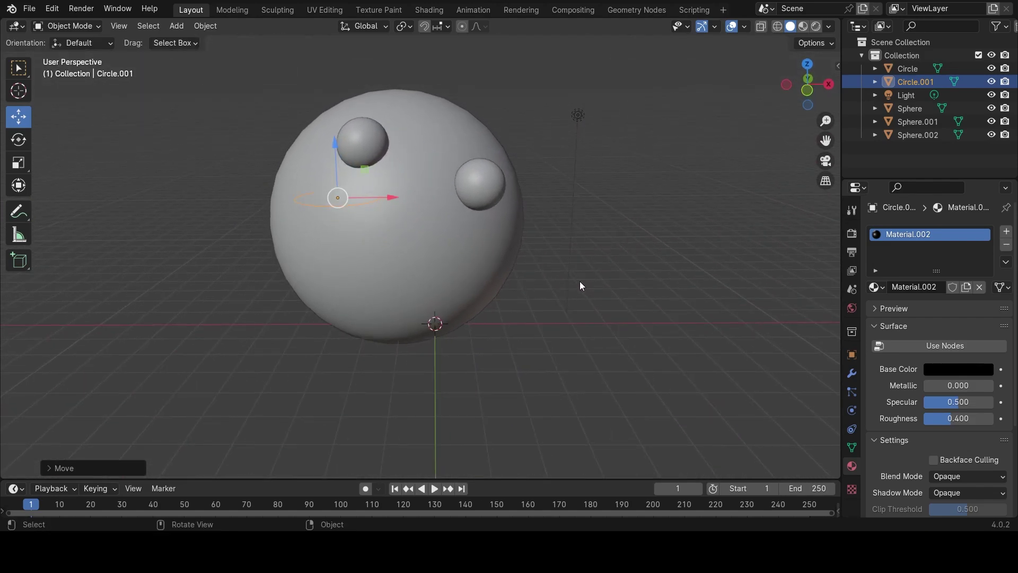
# Step: Centre the circle on the face, tilt it with Rotate, and raise it slightly
pyautogui.click(325, 202)
pyautogui.click(324, 203)
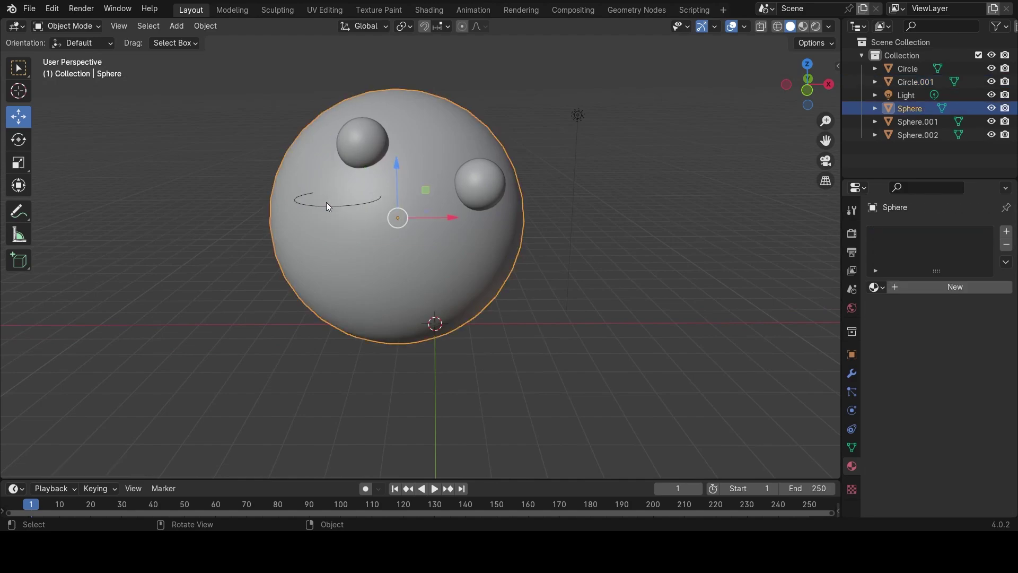
pyautogui.click(326, 202)
pyautogui.moveTo(335, 201); pyautogui.dragTo(408, 210)
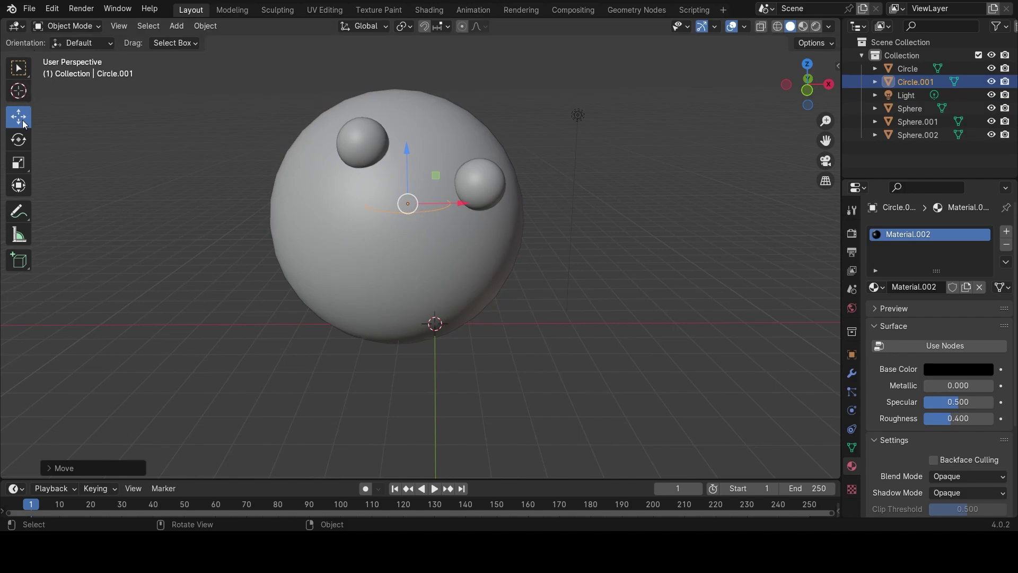
pyautogui.click(19, 140)
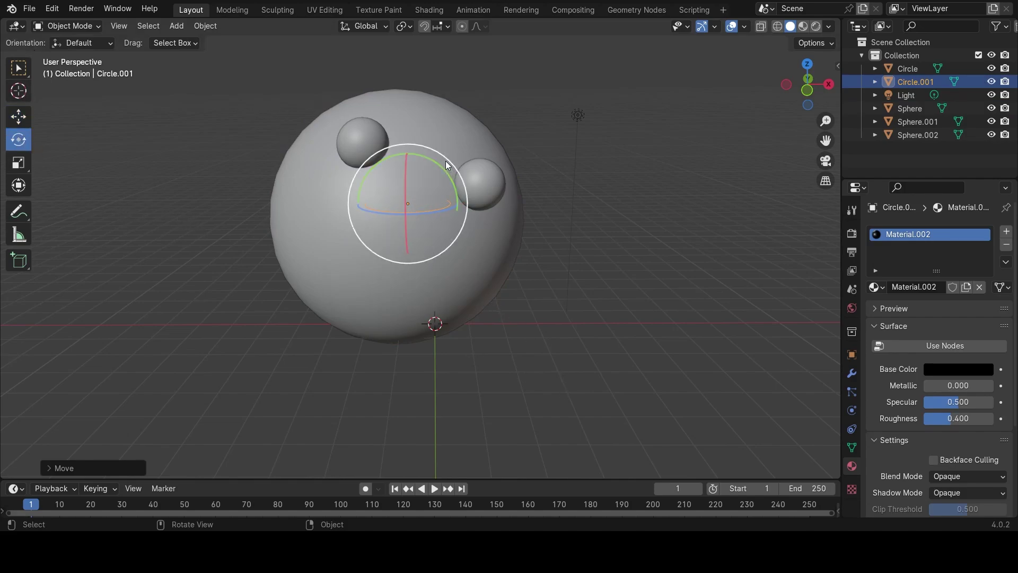
pyautogui.moveTo(431, 160); pyautogui.dragTo(430, 185)
pyautogui.click(20, 118)
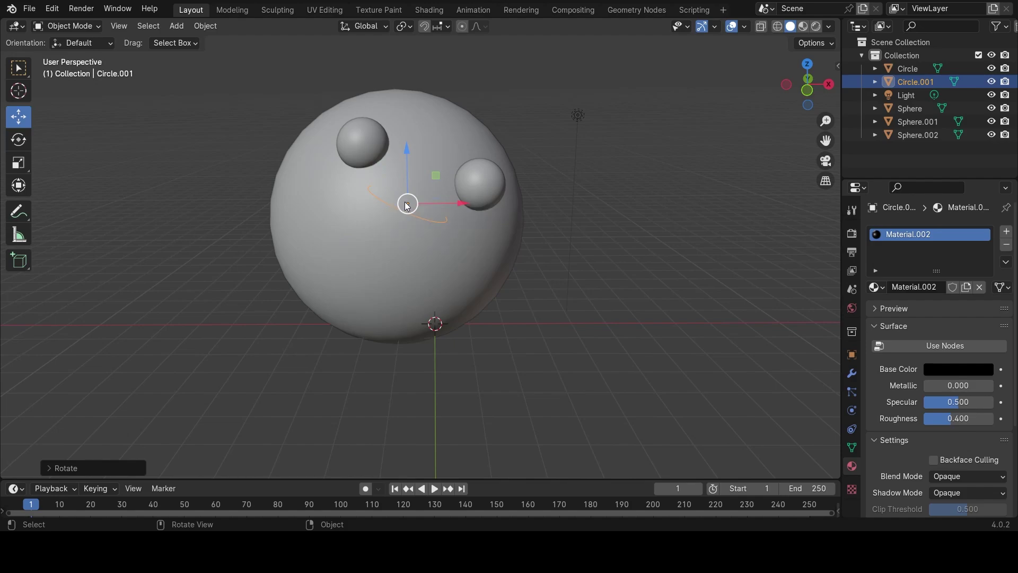
pyautogui.moveTo(407, 204)
pyautogui.mouseDown()
pyautogui.moveTo(410, 175)
pyautogui.moveTo(391, 228)
pyautogui.moveTo(414, 199)
pyautogui.moveTo(380, 307)
pyautogui.moveTo(409, 205)
pyautogui.mouseUp()
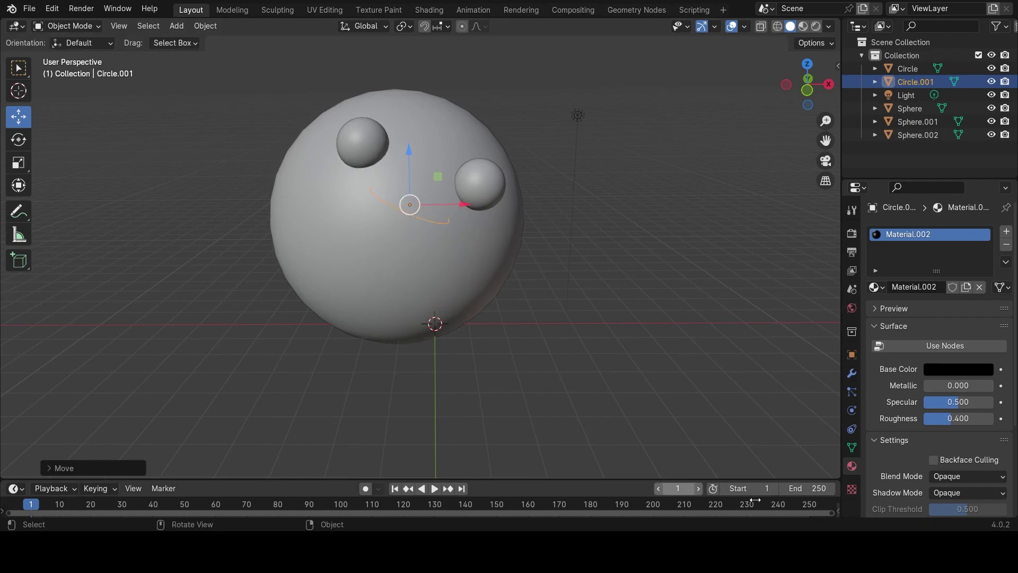
# Step: Shift the circle up-left so it reads as a curved mouth between the eyes
pyautogui.click(699, 376)
pyautogui.moveTo(700, 376)
pyautogui.mouseDown(button='middle')
pyautogui.moveTo(752, 420)
pyautogui.moveTo(788, 429)
pyautogui.moveTo(670, 328)
pyautogui.mouseUp(button='middle')
pyautogui.click(567, 283)
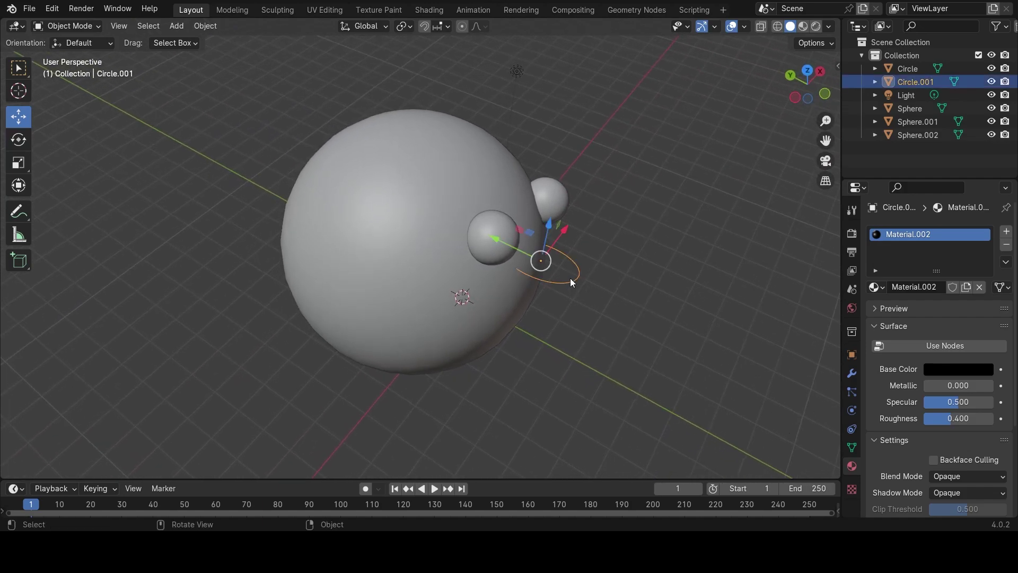
pyautogui.moveTo(546, 258)
pyautogui.mouseDown()
pyautogui.moveTo(502, 237)
pyautogui.moveTo(502, 219)
pyautogui.mouseUp()
pyautogui.click(721, 390)
pyautogui.moveTo(721, 390); pyautogui.dragTo(607, 345, button='middle')
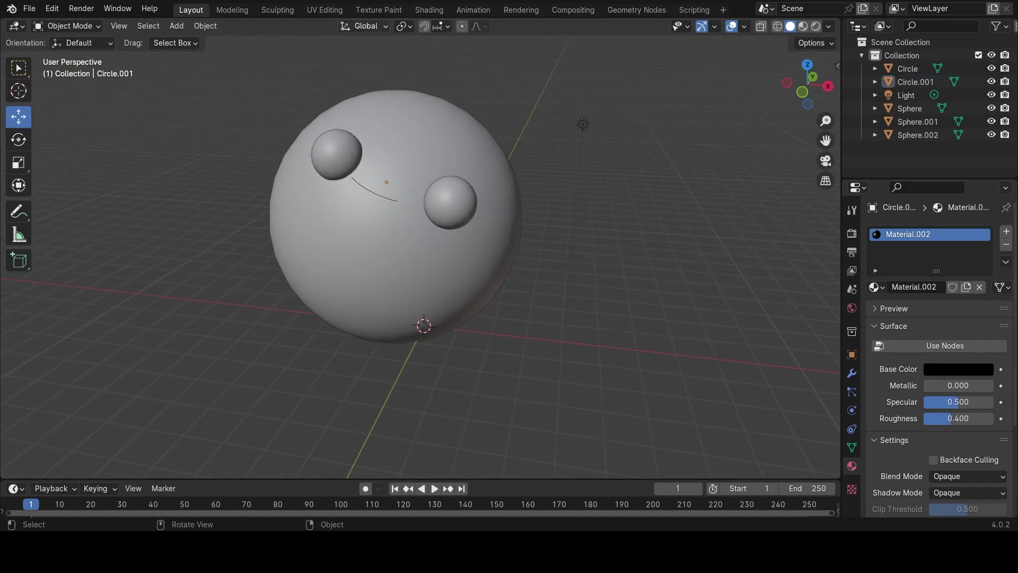
# Step: Give the right eye sphere a new non-node material with a black base colour
pyautogui.click(458, 206)
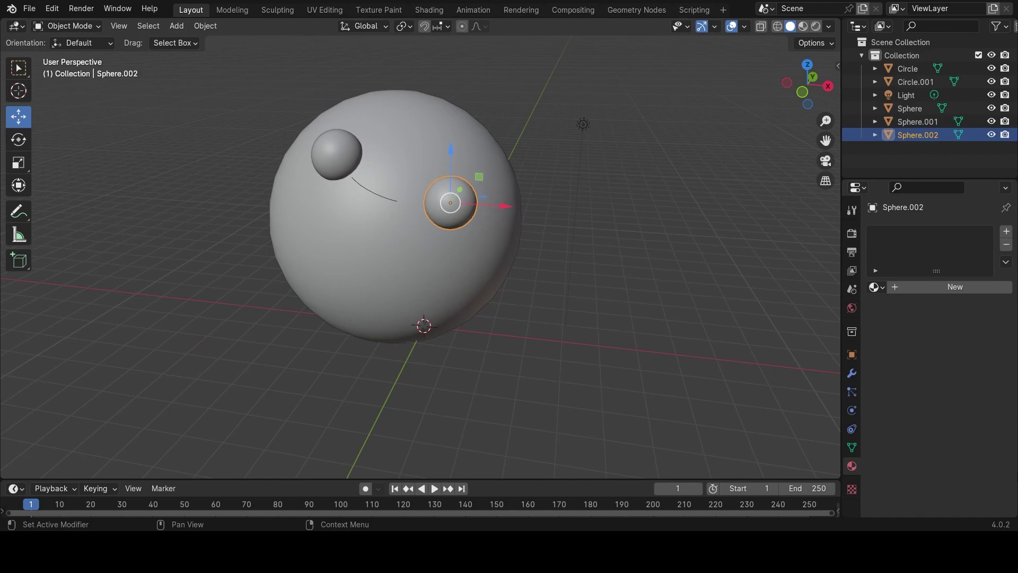
pyautogui.click(951, 293)
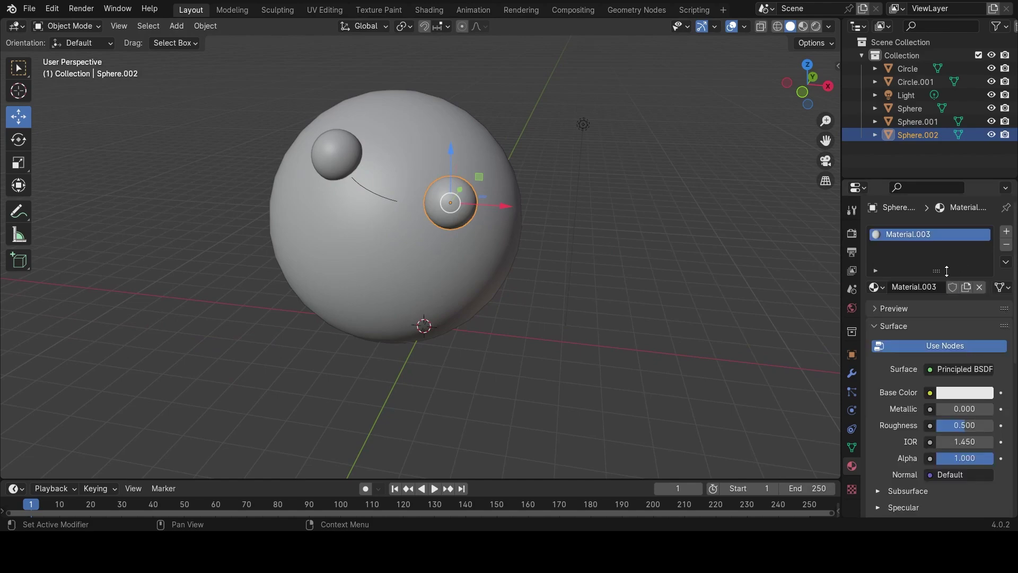
pyautogui.click(962, 391)
pyautogui.click(970, 343)
pyautogui.click(972, 368)
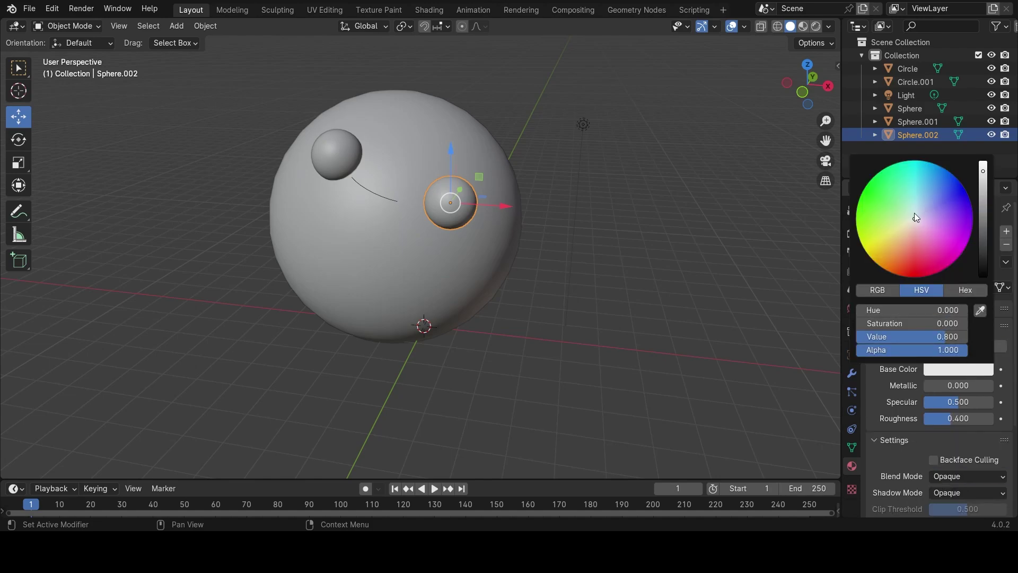
pyautogui.moveTo(983, 173); pyautogui.dragTo(981, 275)
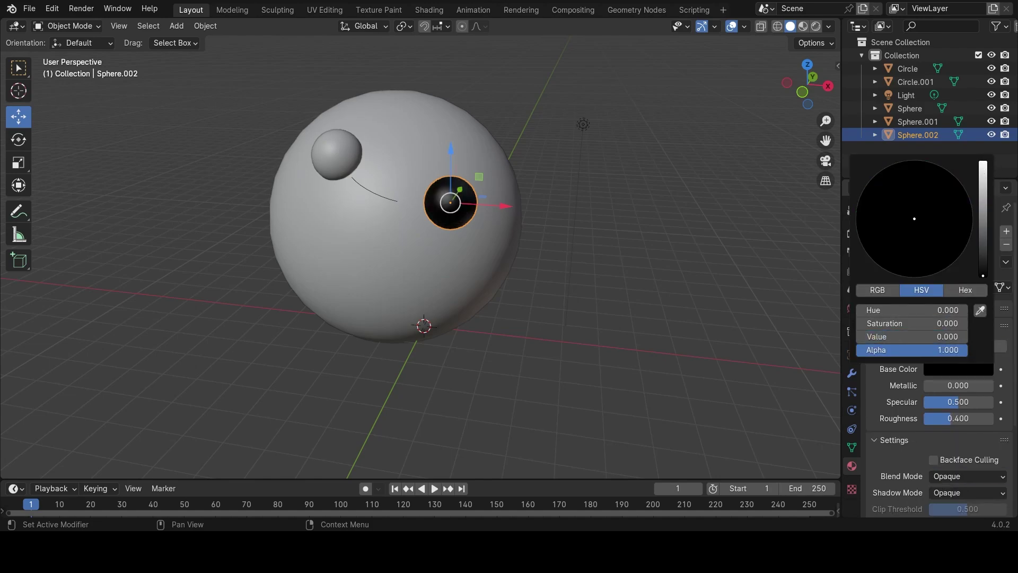
# Step: Give the left eye sphere its own non-node material with a black base colour
pyautogui.moveTo(341, 155); pyautogui.dragTo(951, 150)
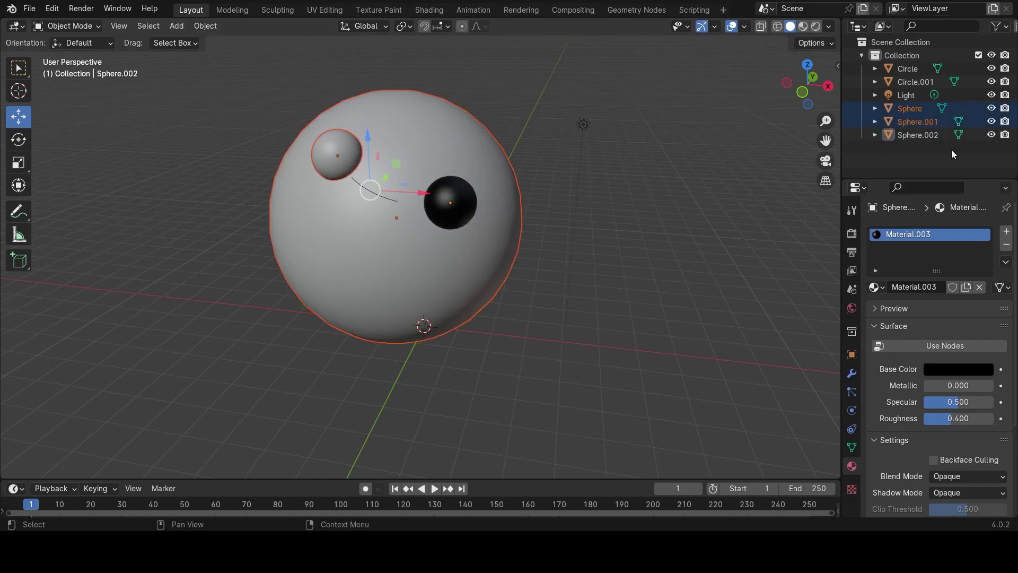
pyautogui.click(340, 155)
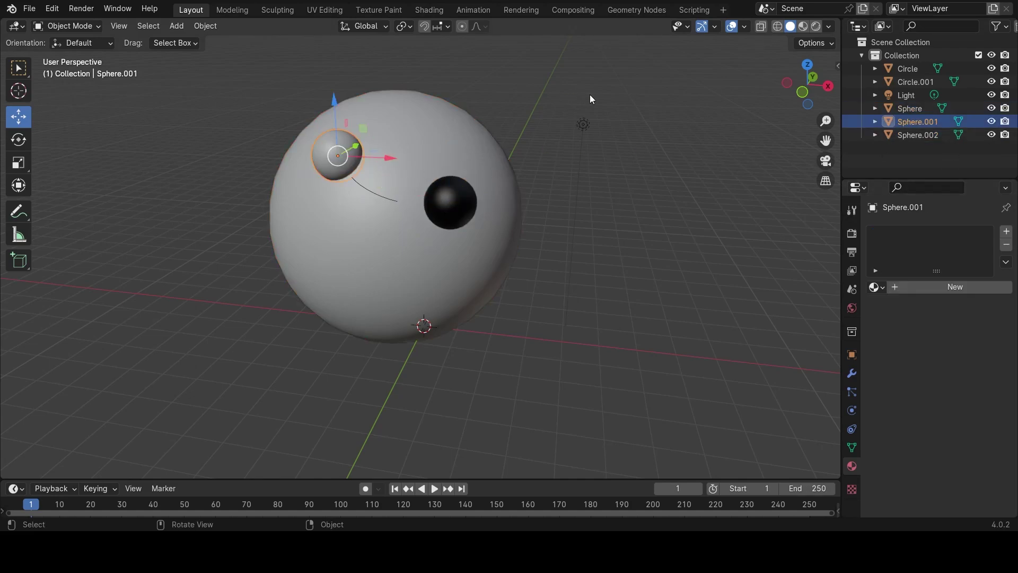
pyautogui.click(949, 286)
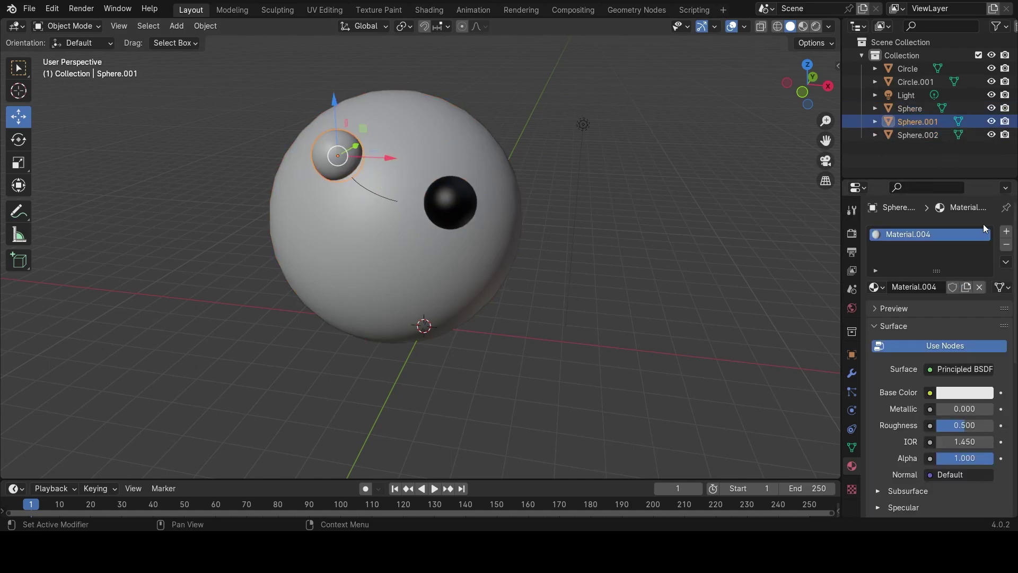
pyautogui.click(980, 344)
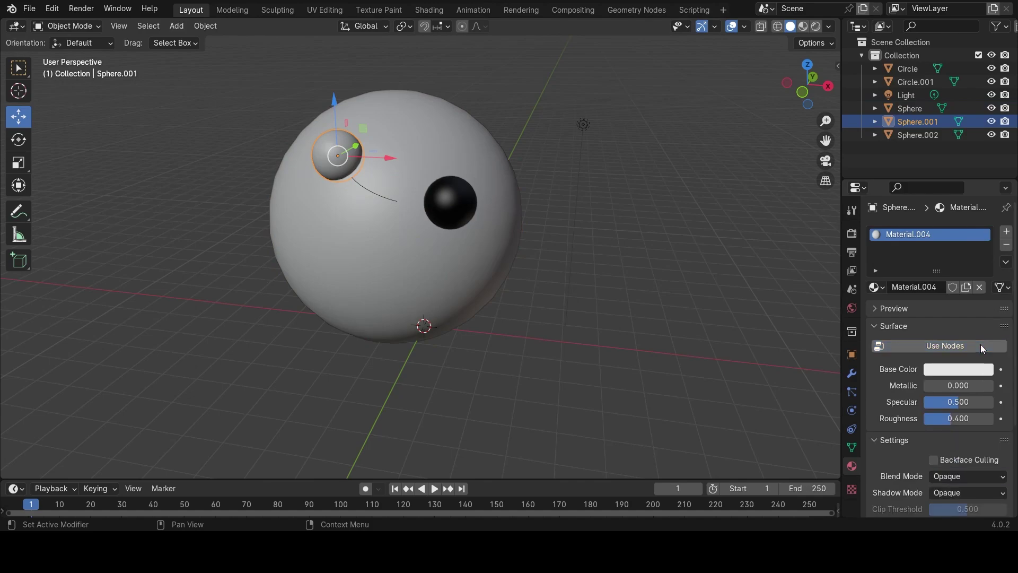
pyautogui.click(957, 369)
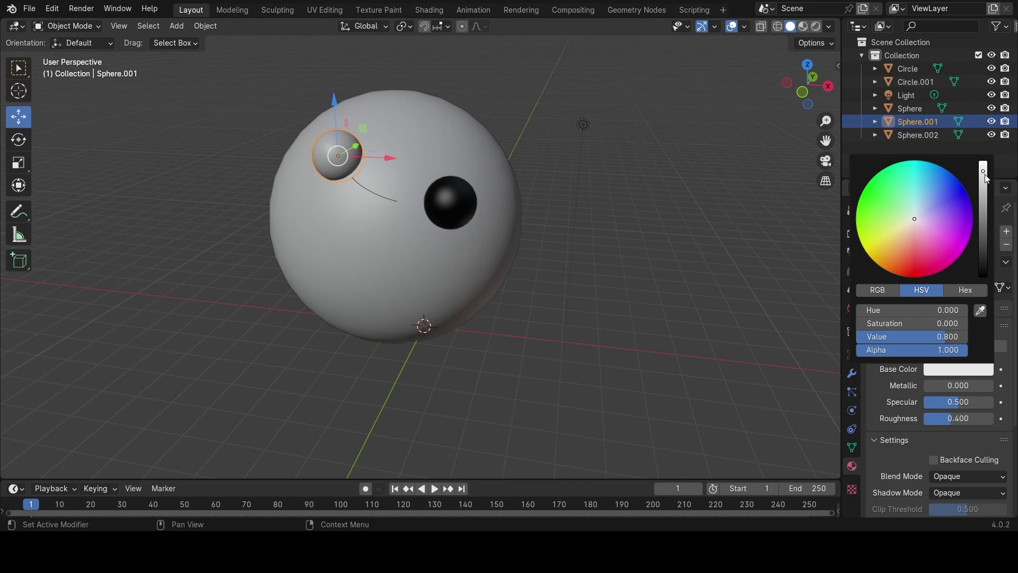
pyautogui.moveTo(983, 170)
pyautogui.mouseDown()
pyautogui.moveTo(983, 234)
pyautogui.moveTo(966, 261)
pyautogui.mouseUp()
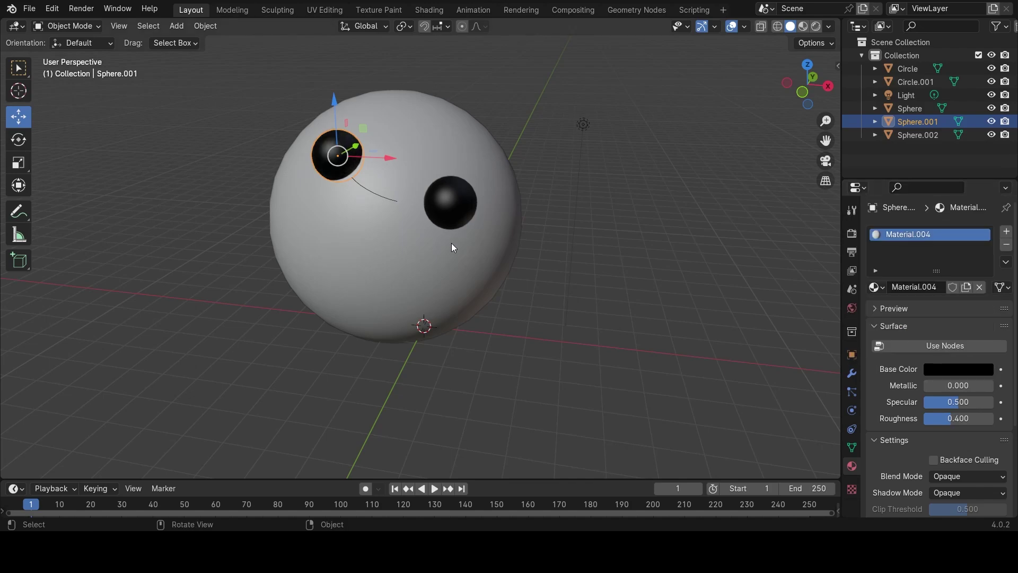
pyautogui.click(597, 286)
pyautogui.click(354, 257)
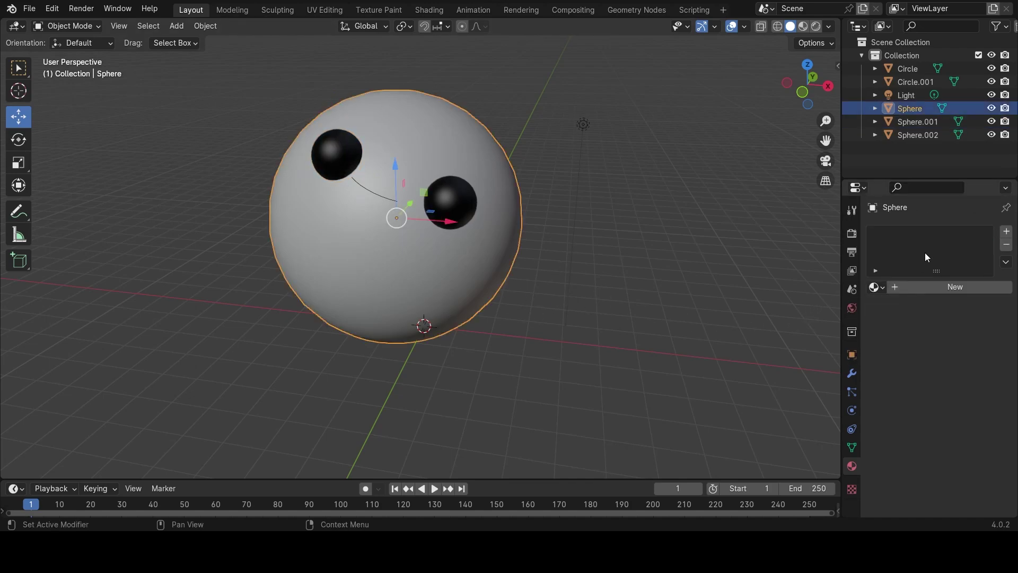
# Step: Give the face sphere a new non-node material with a yellow base colour
pyautogui.click(936, 291)
pyautogui.click(926, 344)
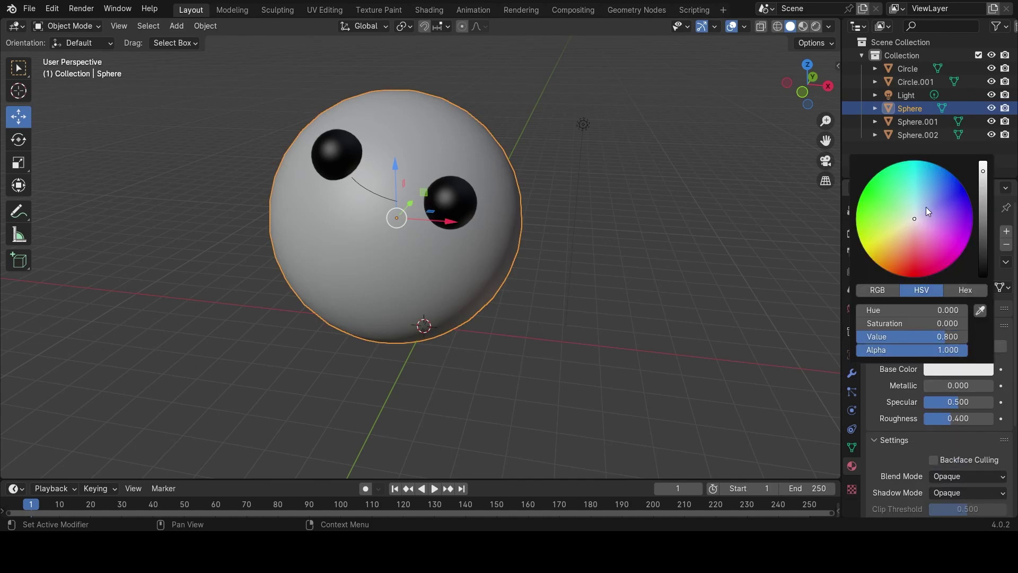
pyautogui.moveTo(913, 215); pyautogui.dragTo(870, 243)
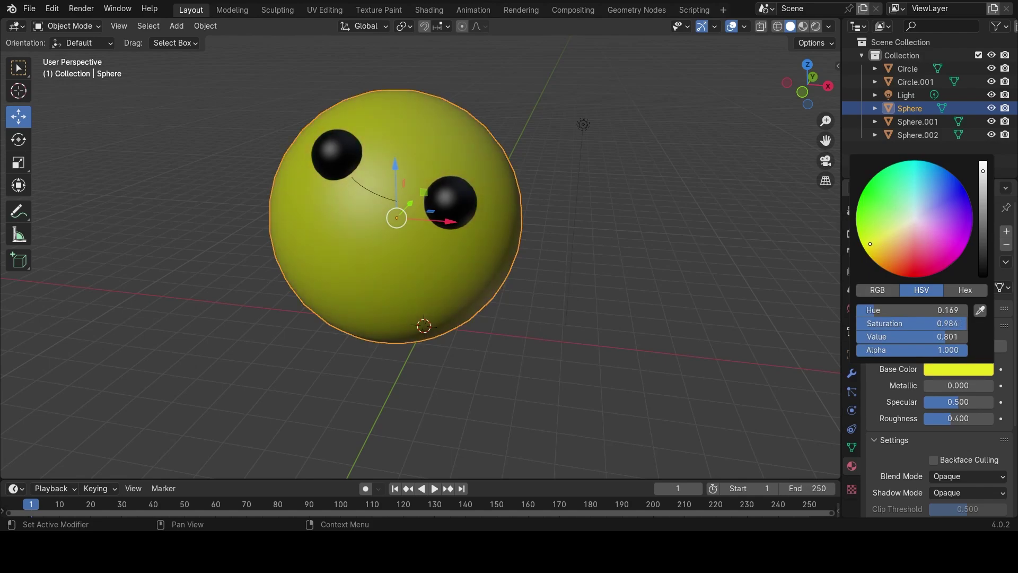
# Step: Set the face material's Metallic to about 0.358 and fine-tune the bright yellow
pyautogui.click(937, 386)
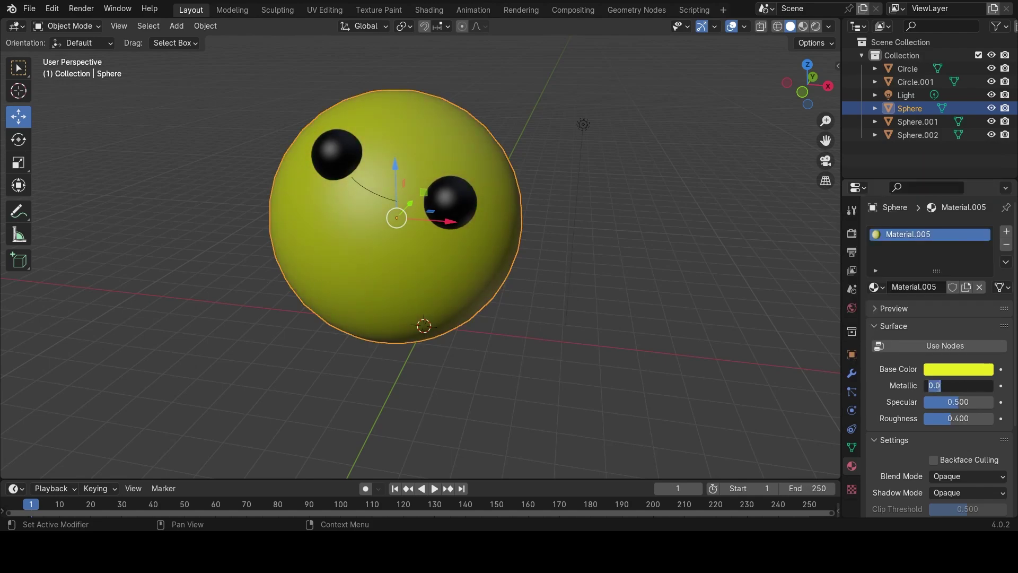
pyautogui.click(948, 386)
pyautogui.press('Return')
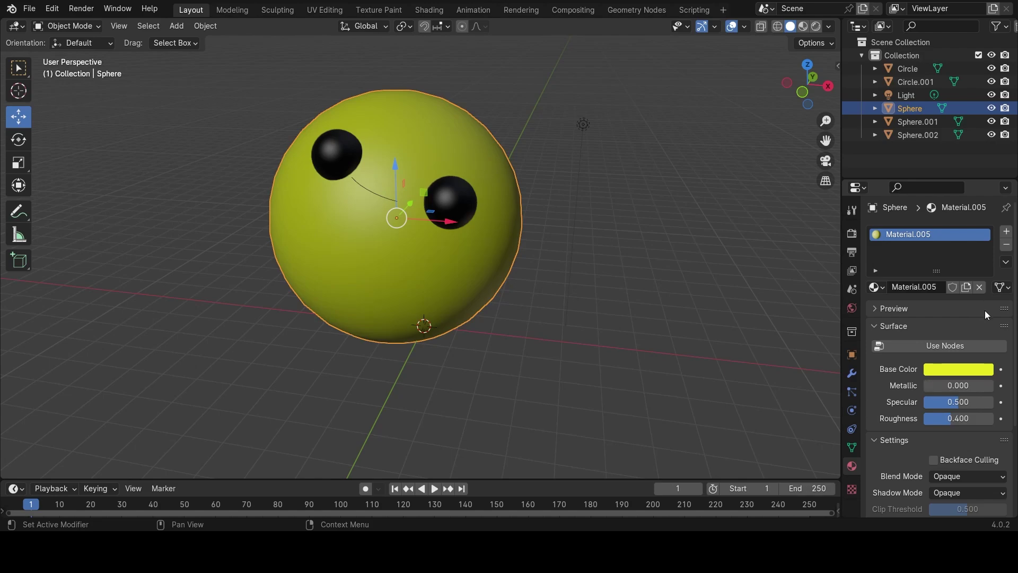
pyautogui.click(972, 322)
pyautogui.click(907, 326)
pyautogui.moveTo(930, 389); pyautogui.dragTo(959, 389)
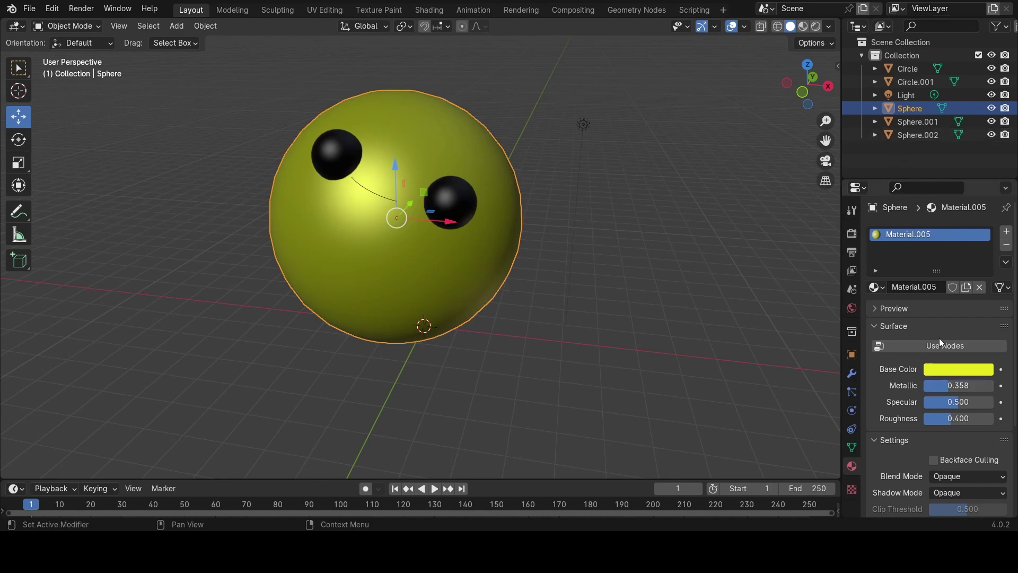
pyautogui.click(972, 370)
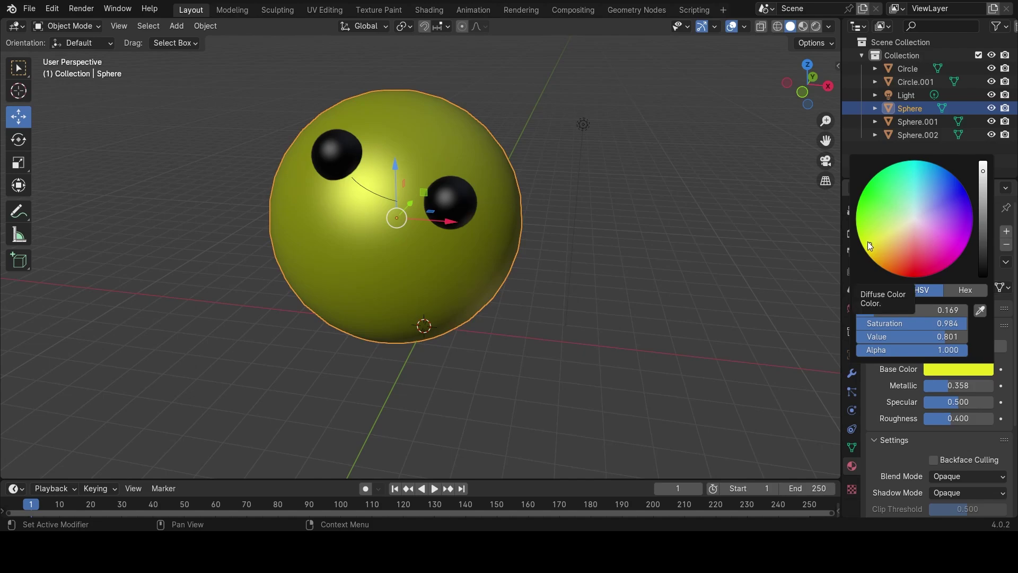
pyautogui.moveTo(869, 243)
pyautogui.mouseDown()
pyautogui.moveTo(898, 231)
pyautogui.moveTo(863, 245)
pyautogui.mouseUp()
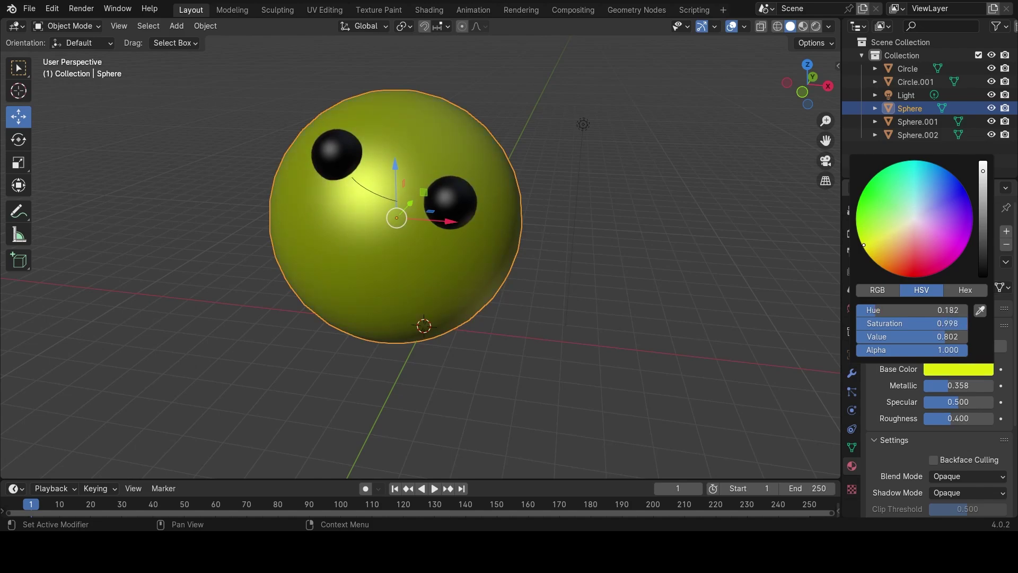
pyautogui.click(684, 285)
pyautogui.scroll(-1, 577, 259)
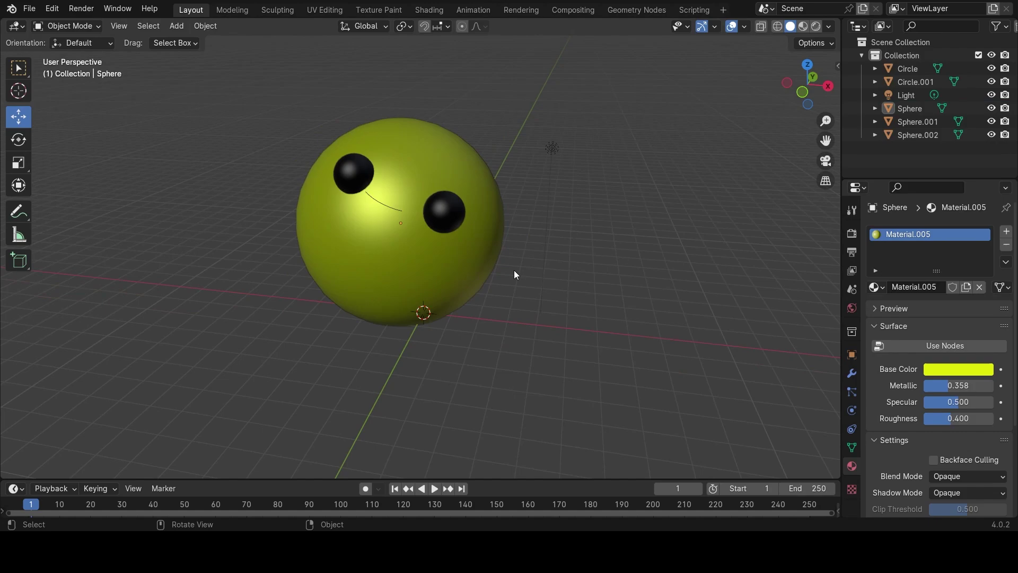
# Step: Nudge the black mouth circle slightly right and down, between and below the eyes
pyautogui.scroll(-1, 514, 269)
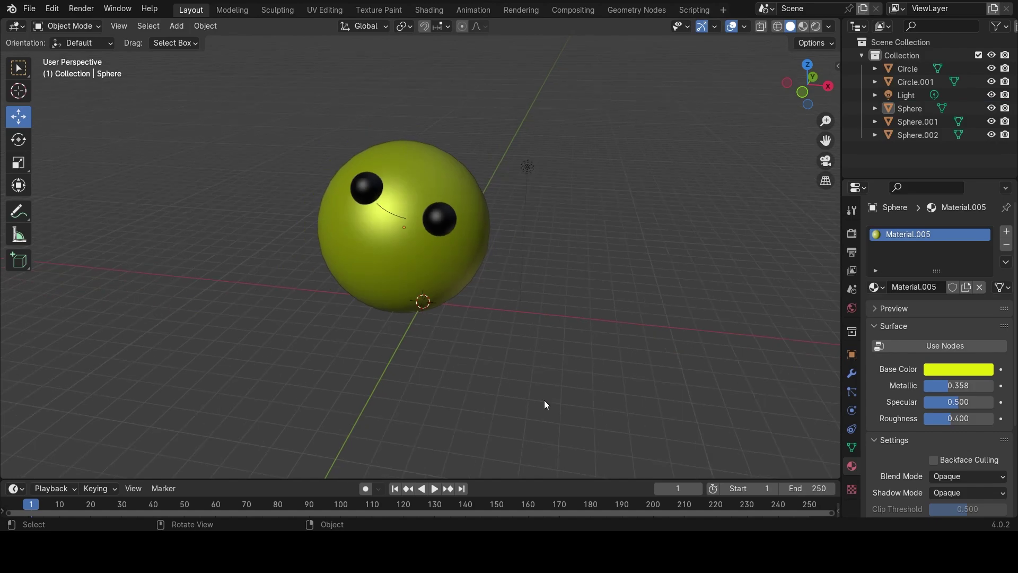
pyautogui.click(383, 211)
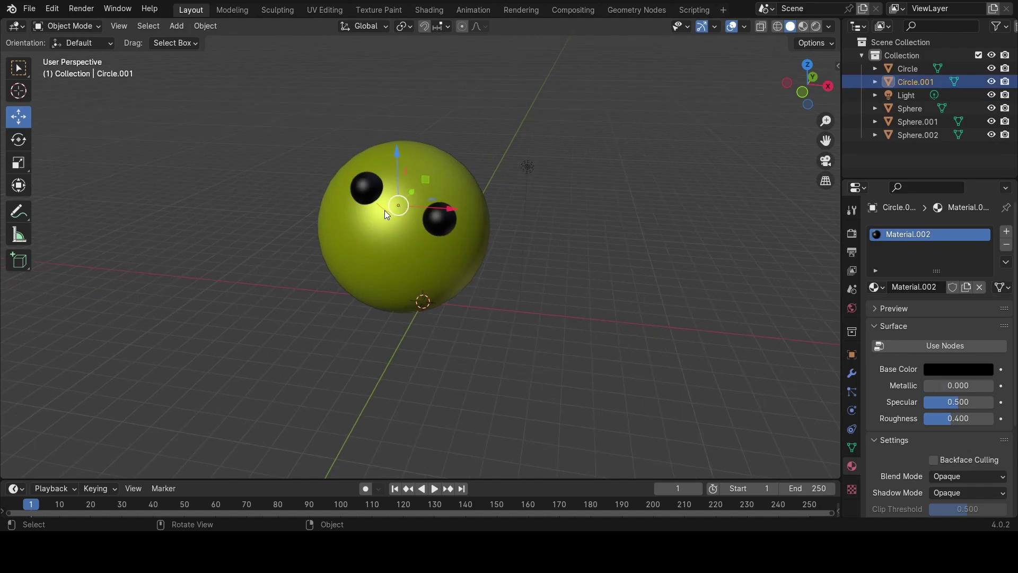
pyautogui.moveTo(386, 214); pyautogui.dragTo(389, 216)
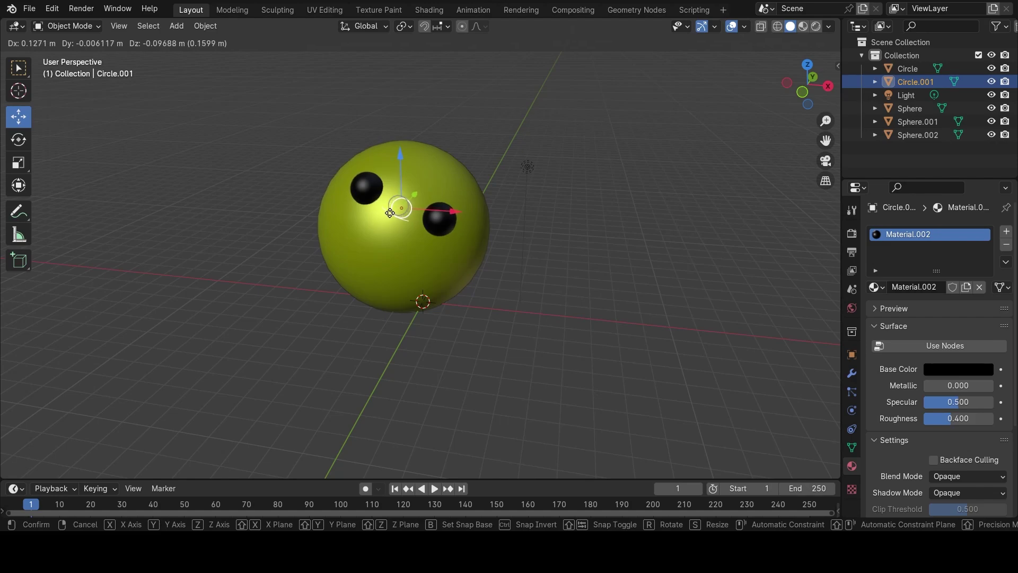
pyautogui.click(651, 373)
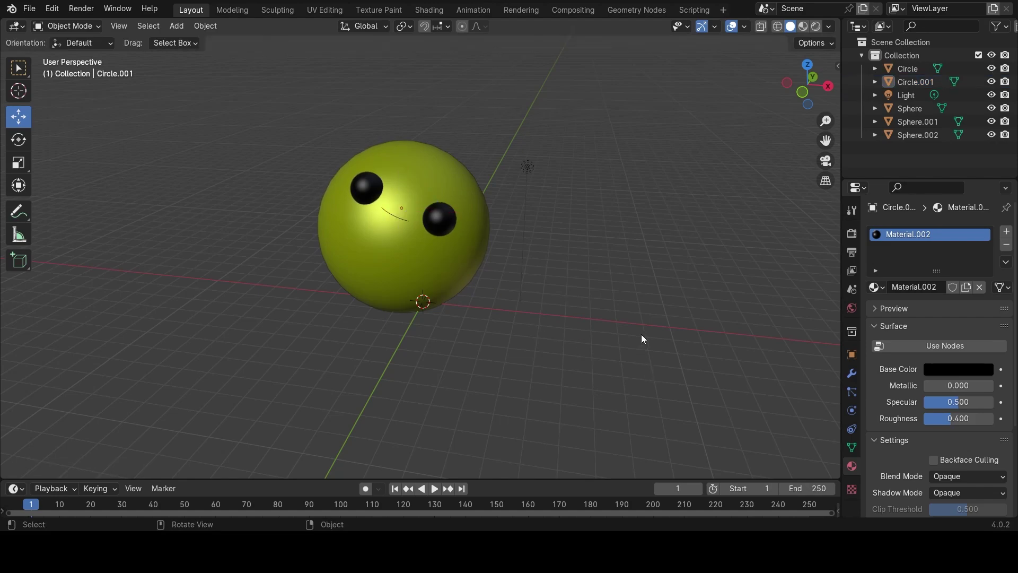